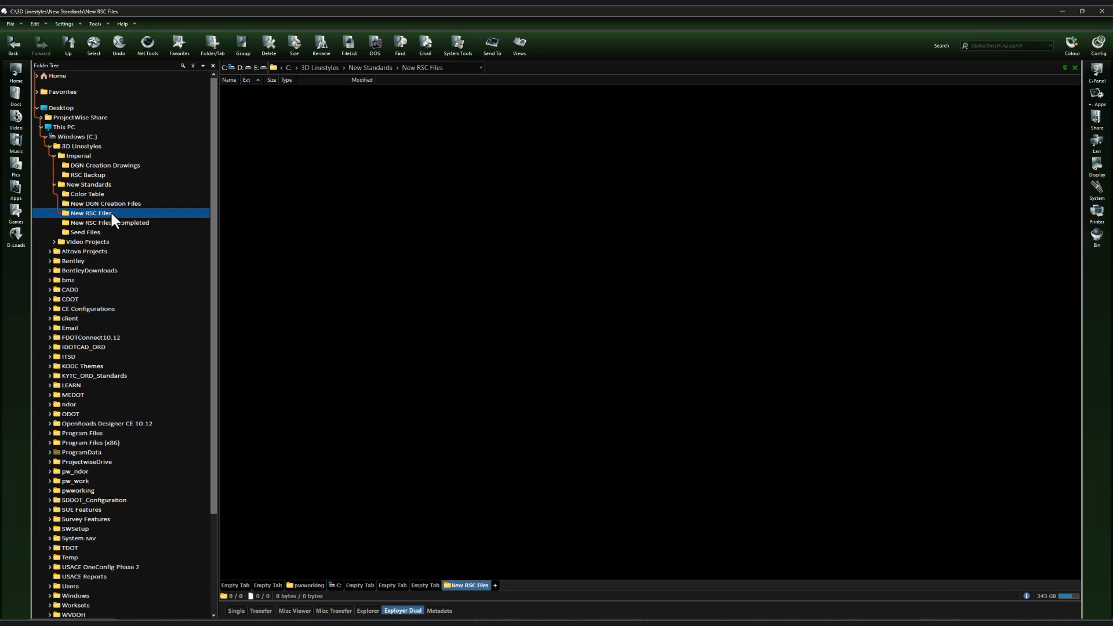
- Copy Bentley Civil Imperial Cable Barrier.rsc from the Imperial RSC Backup folder into the New Standards New RSC Files folder
left_click(91, 174)
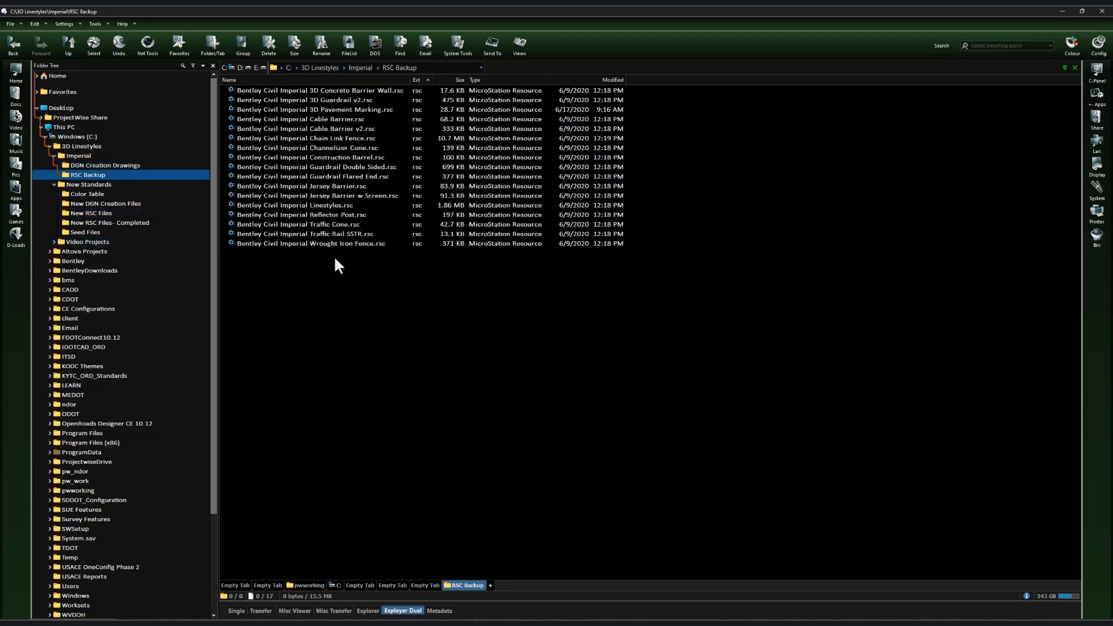
left_click(300, 120)
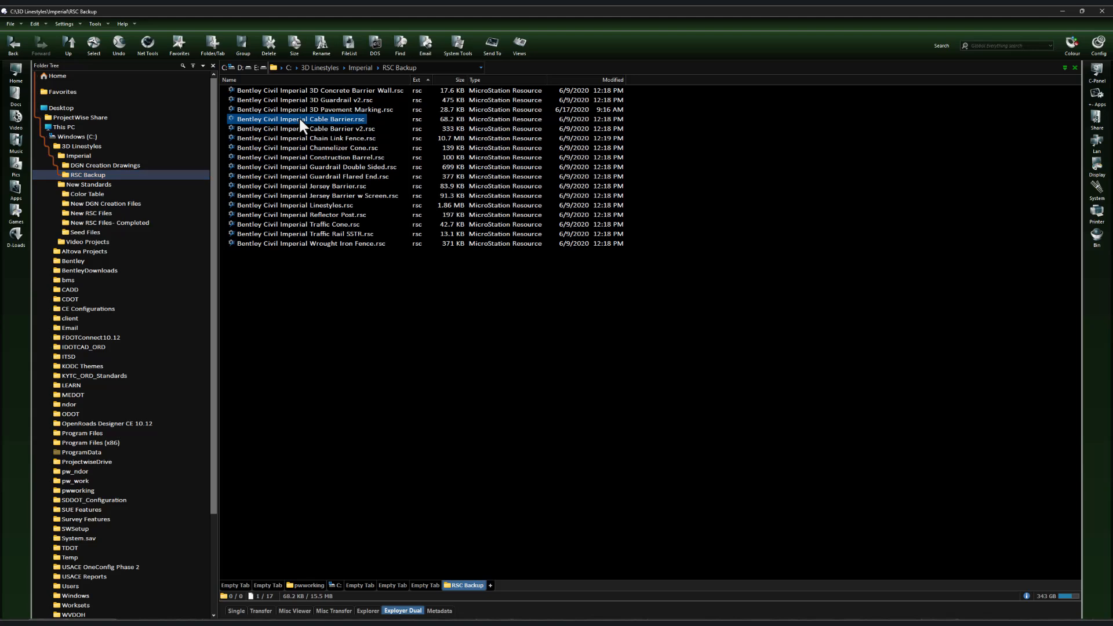
right_click(298, 116)
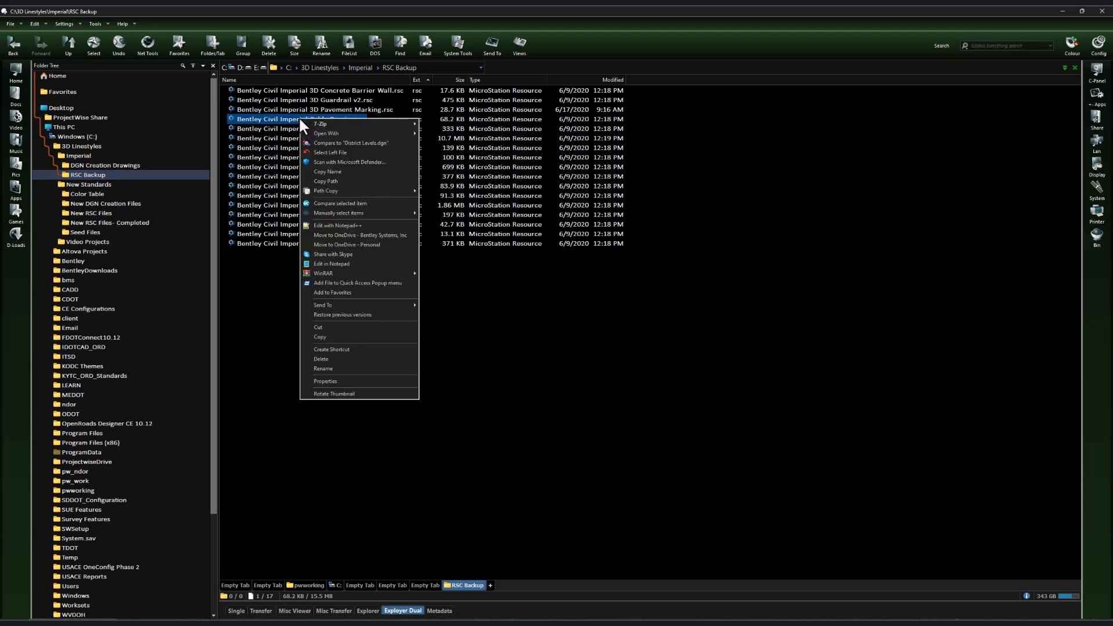
left_click(330, 338)
left_click(108, 213)
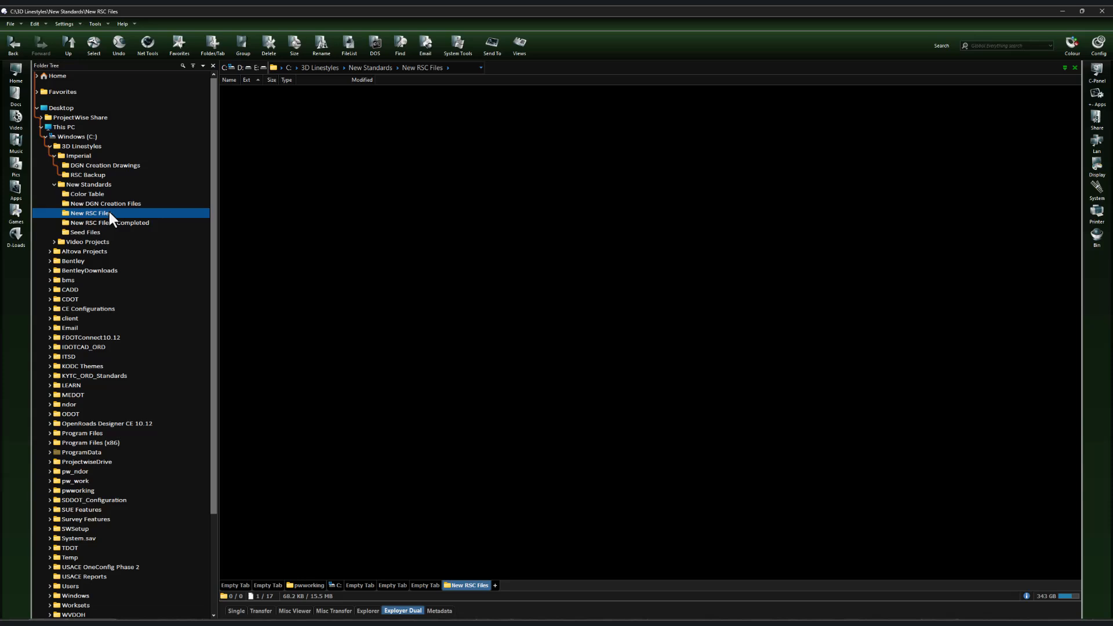
right_click(292, 218)
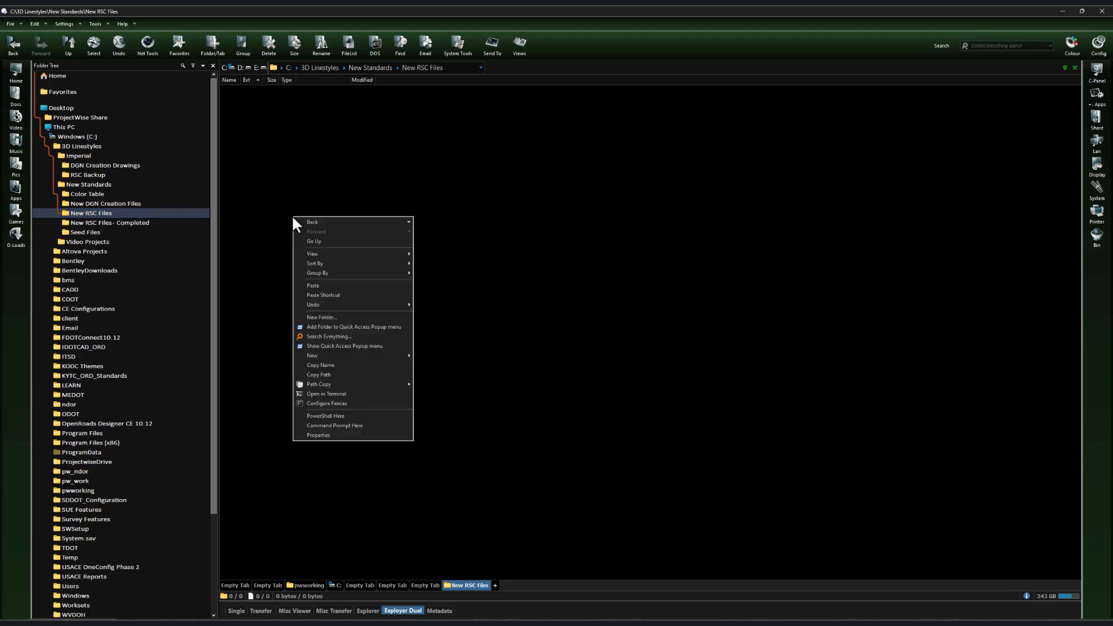
left_click(315, 285)
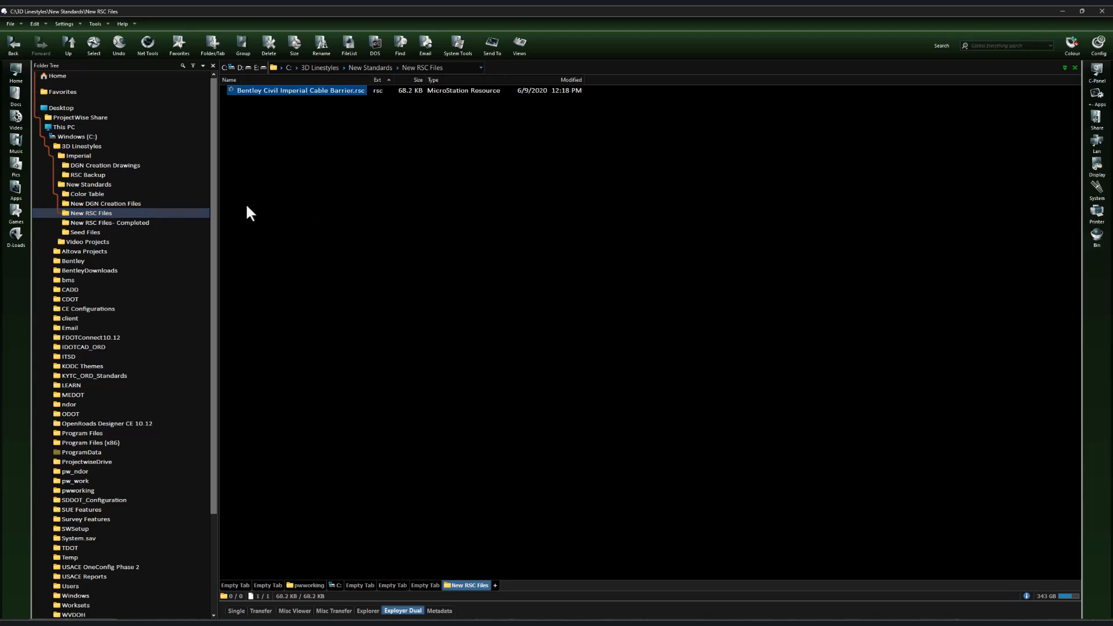
- Switch to MicroStation and review the model list and active color palette of 3D Linestyle Design.dgn without changing them
left_click(124, 205)
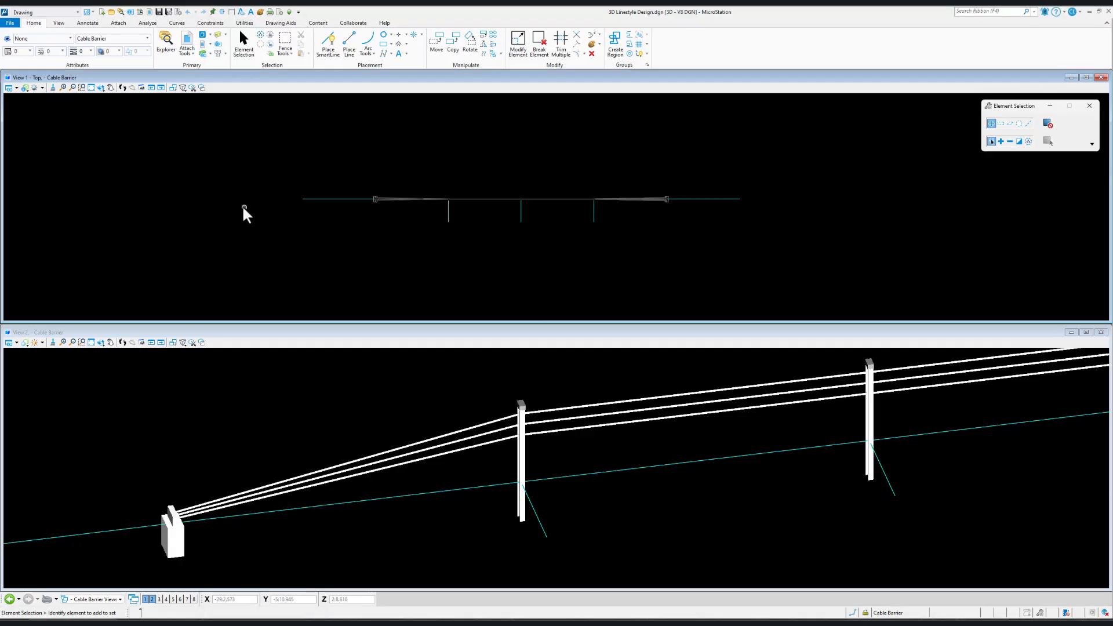
left_click(202, 35)
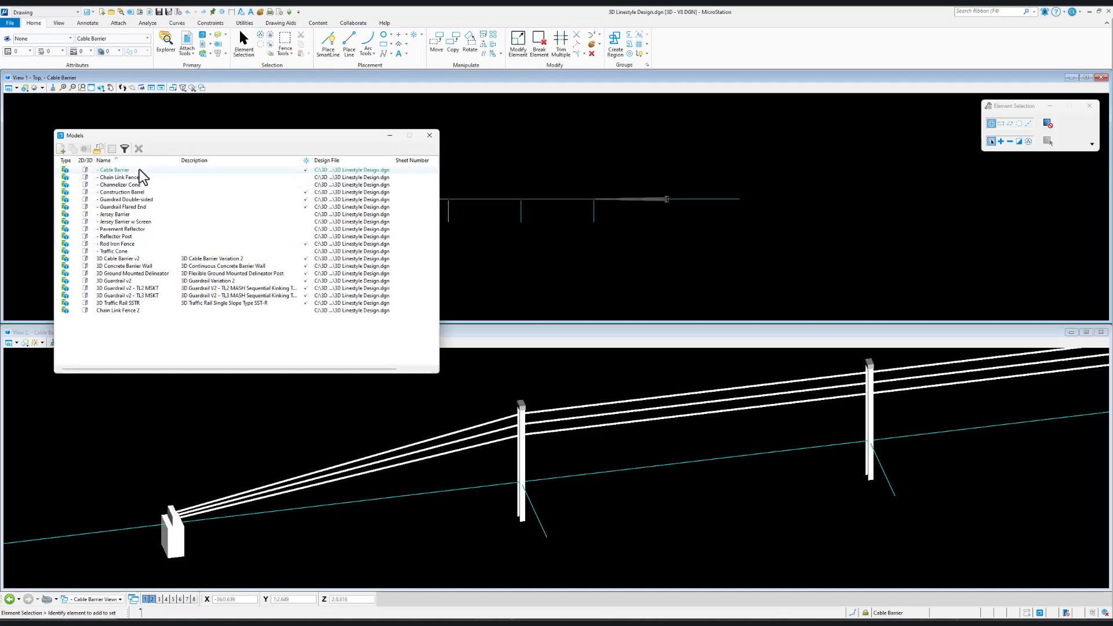
left_click(430, 135)
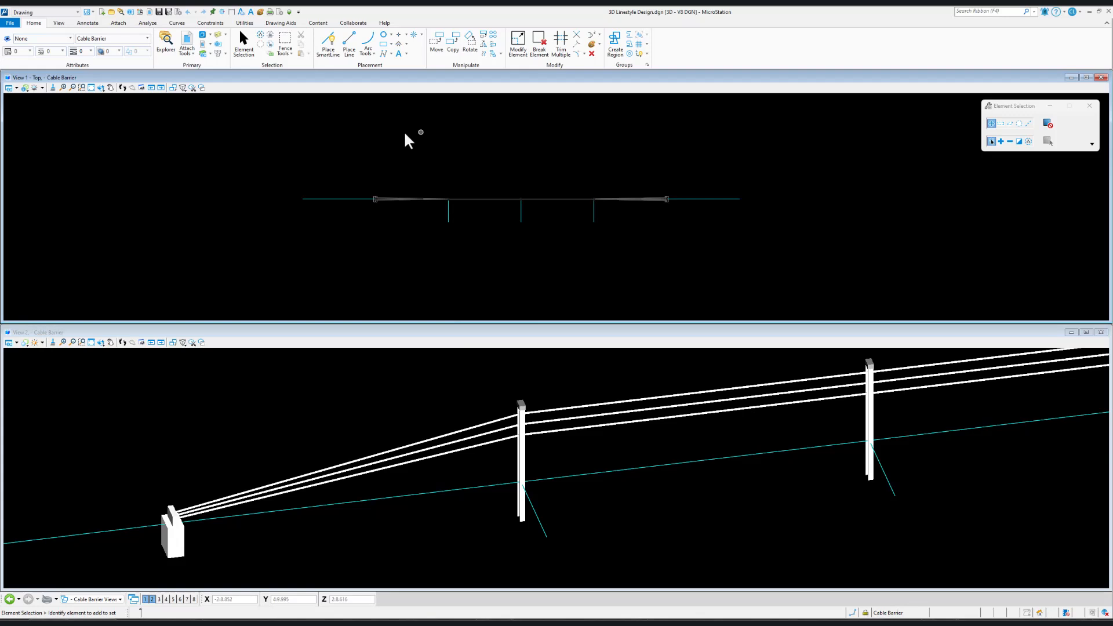
left_click(100, 87)
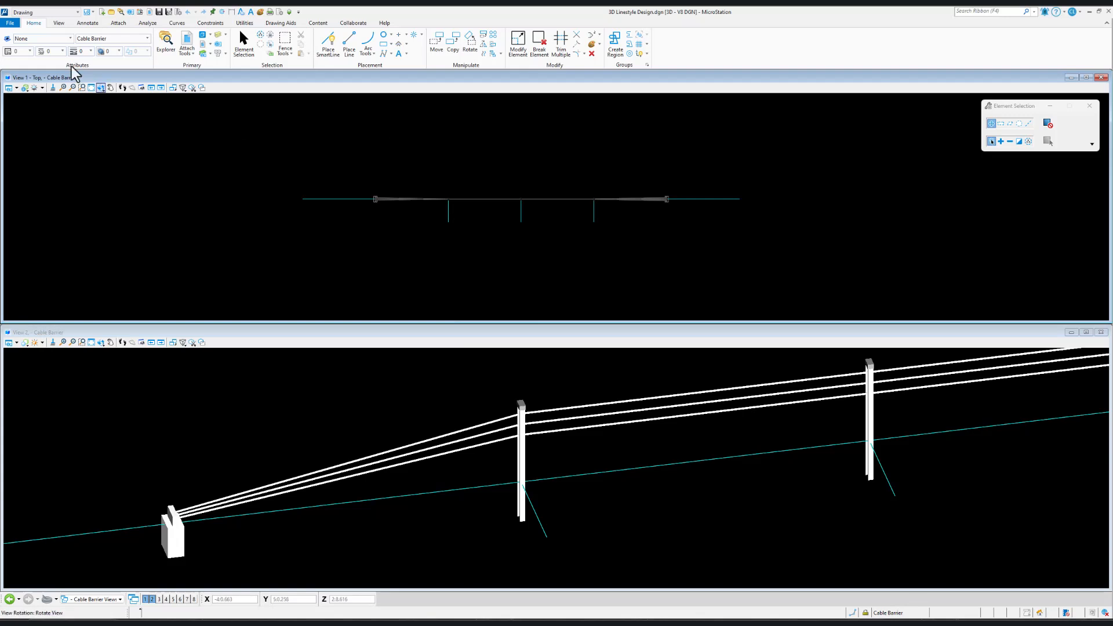
left_click(26, 51)
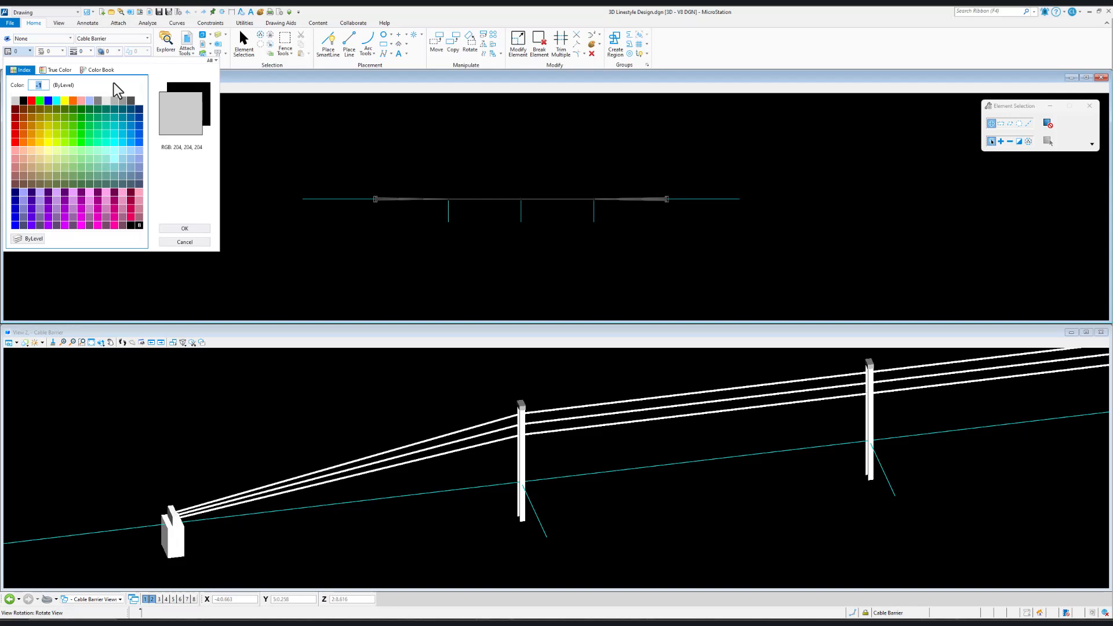
left_click(187, 242)
- Change the color of the cable barrier's end anchor blocks to 11 with Change Attributes
left_click(593, 44)
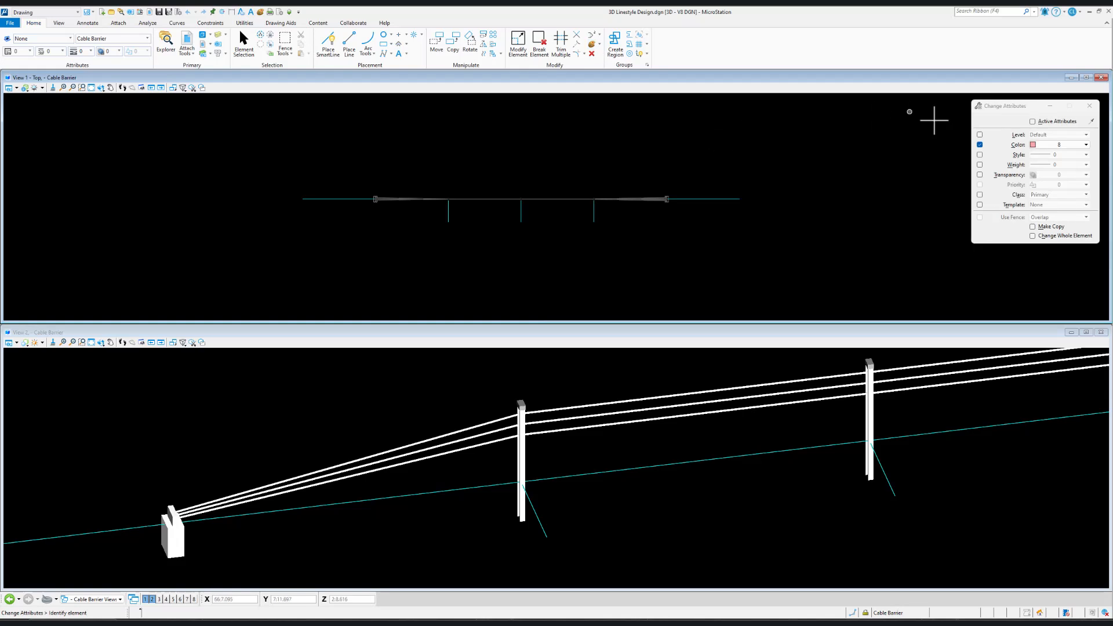
left_click(1086, 145)
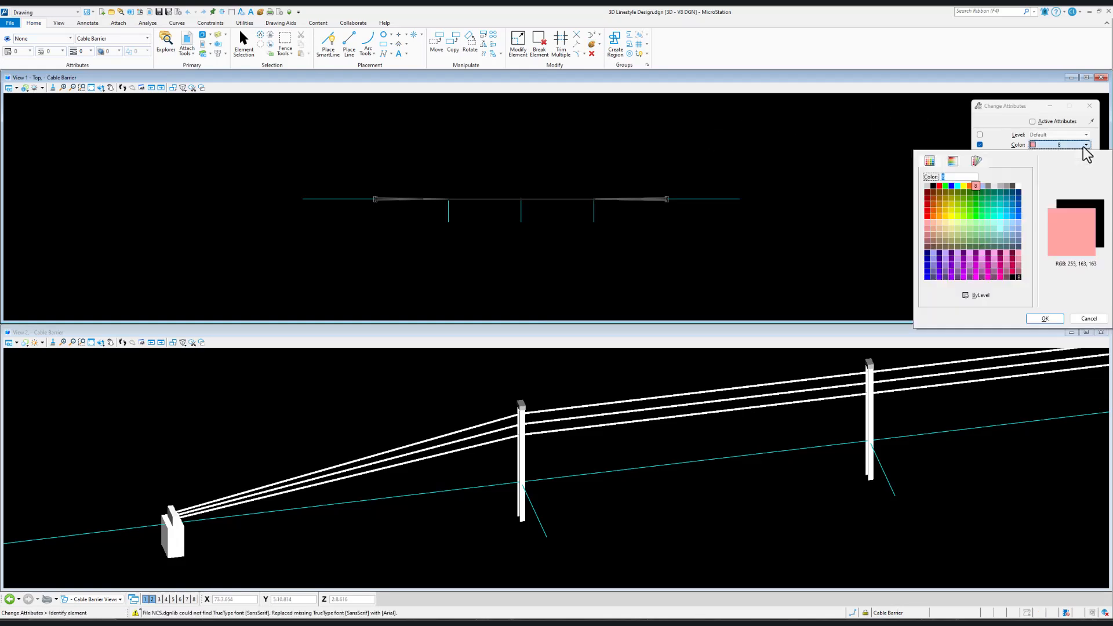
left_click(995, 187)
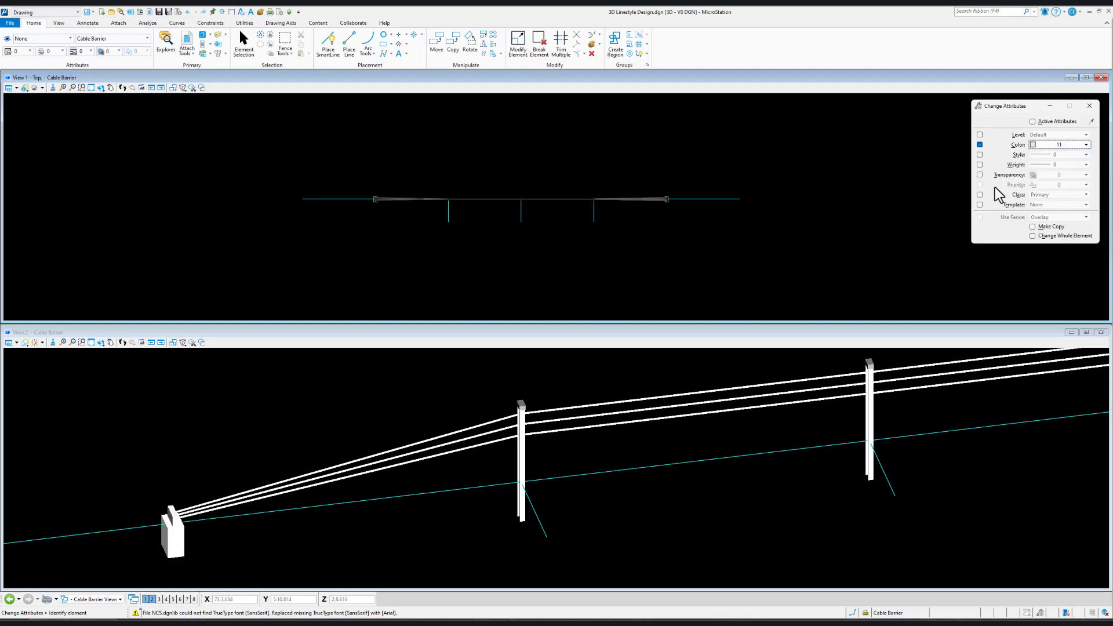
left_click(175, 545)
left_click(176, 547)
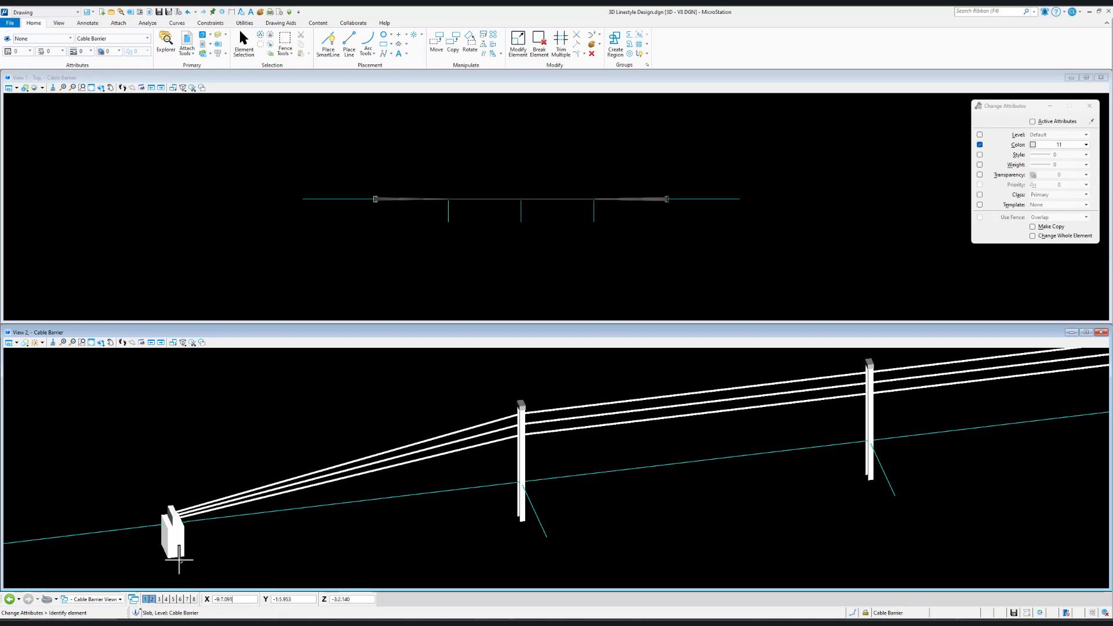
scroll(279, 530, "down", 3)
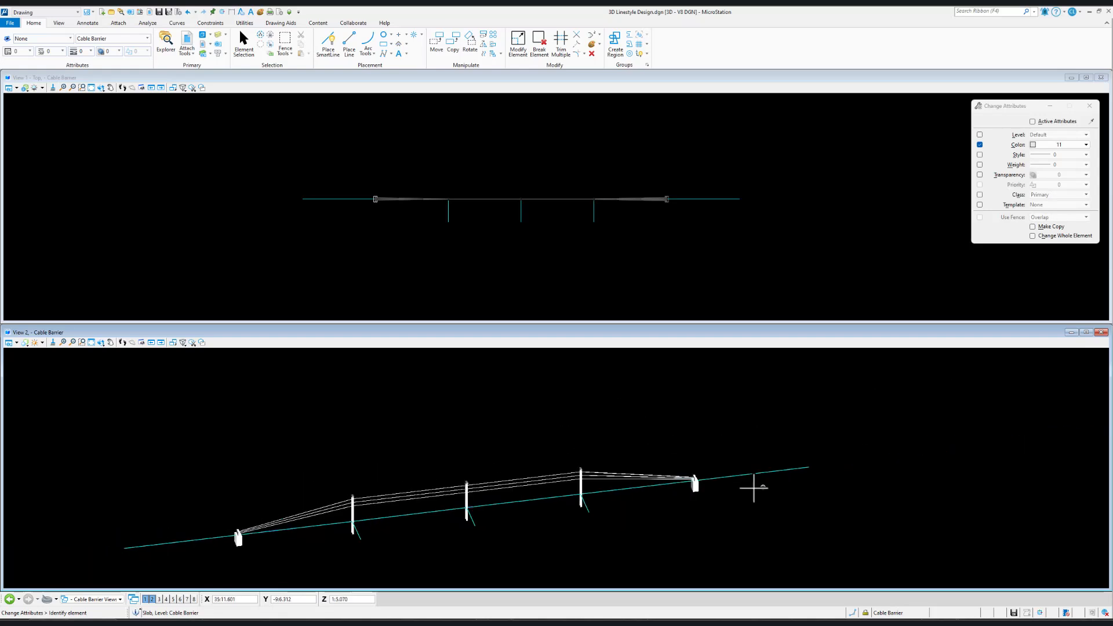
scroll(751, 489, "up", 2)
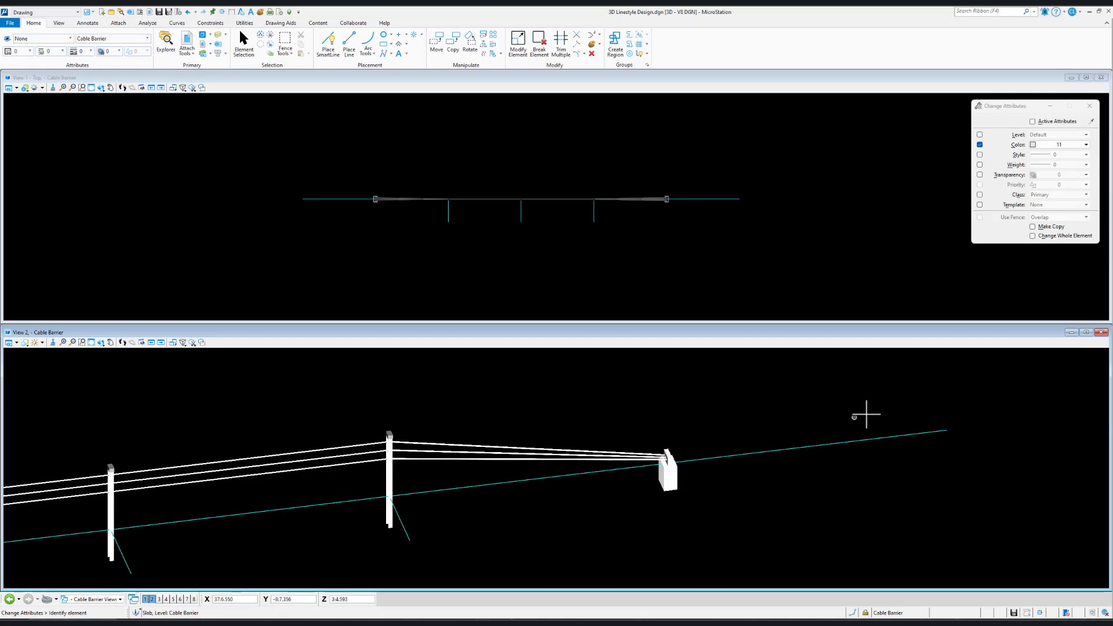
scroll(946, 406, "down", 2)
scroll(302, 522, "up", 3)
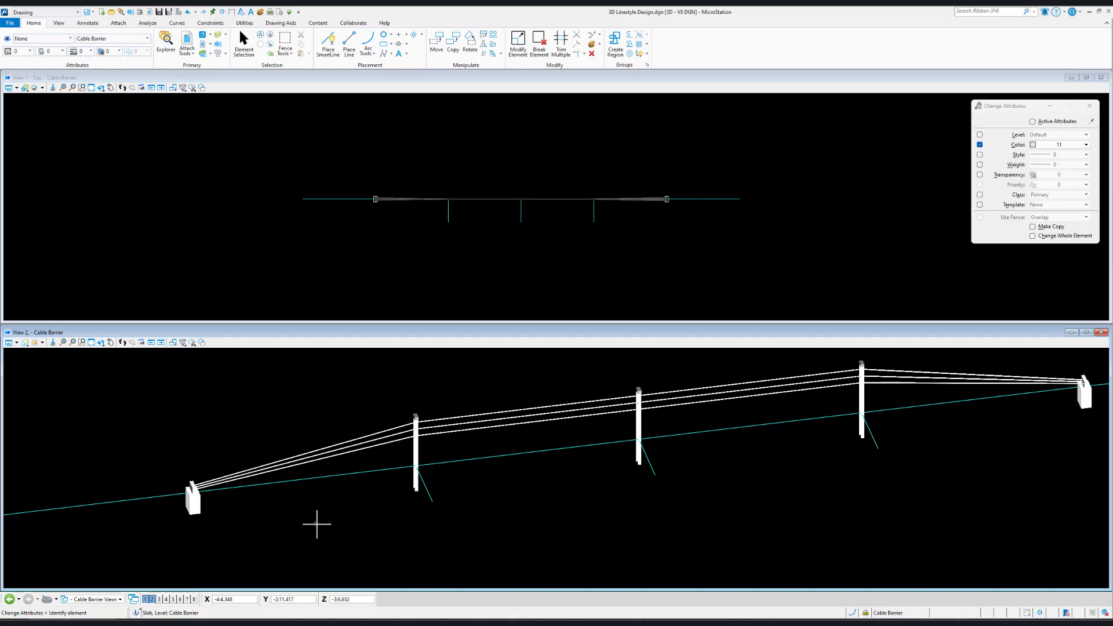
- Change the color of the barrier's cables and posts to 10
left_click(1060, 146)
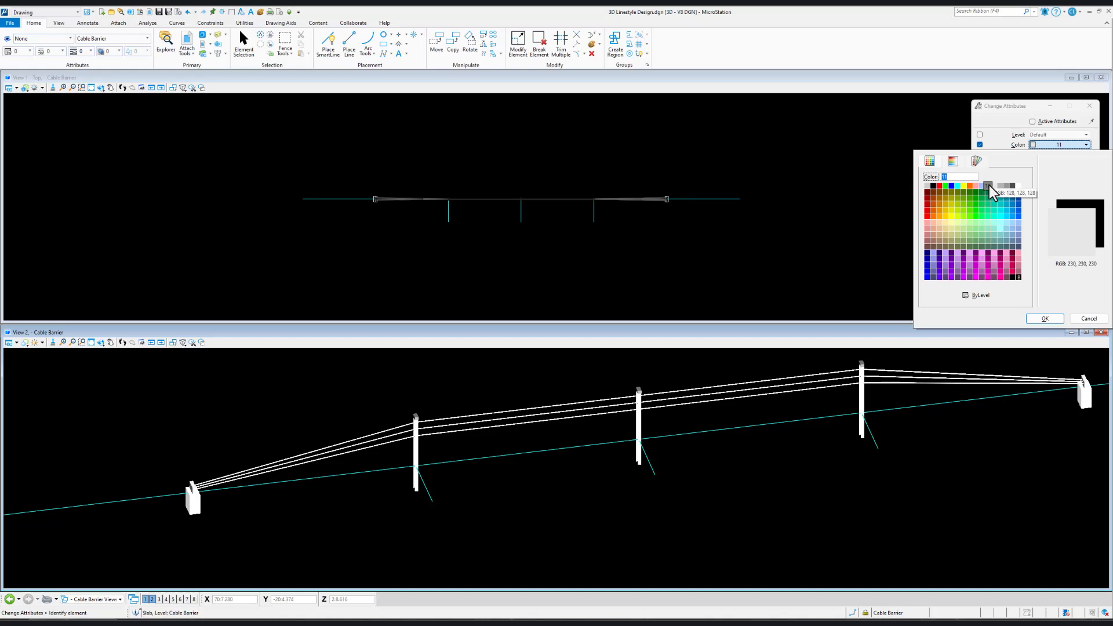
left_click(988, 186)
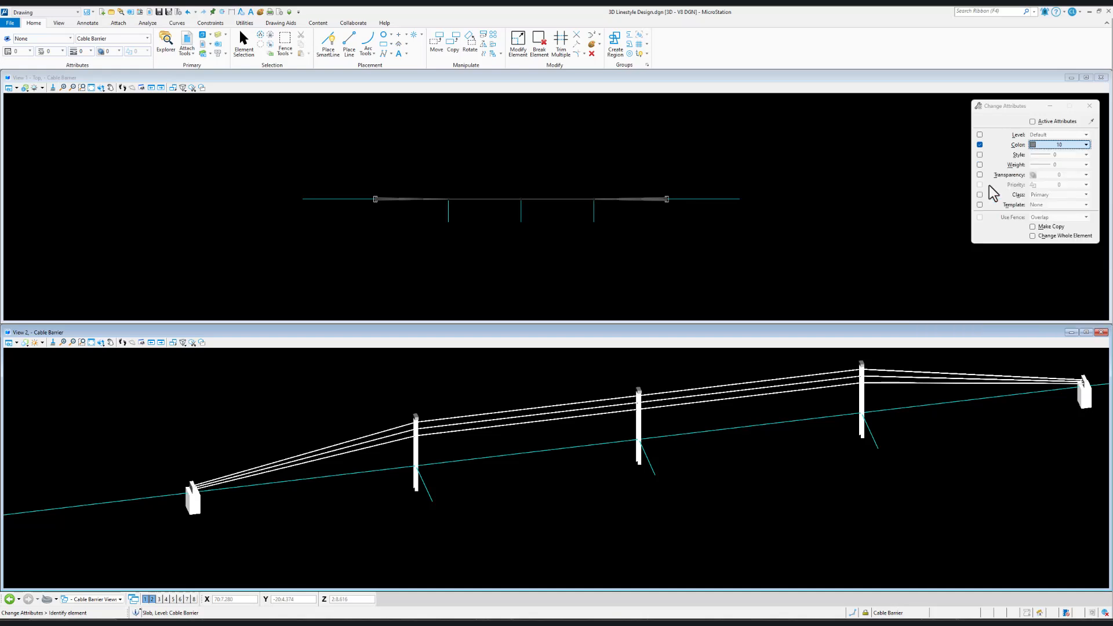
left_click(617, 399)
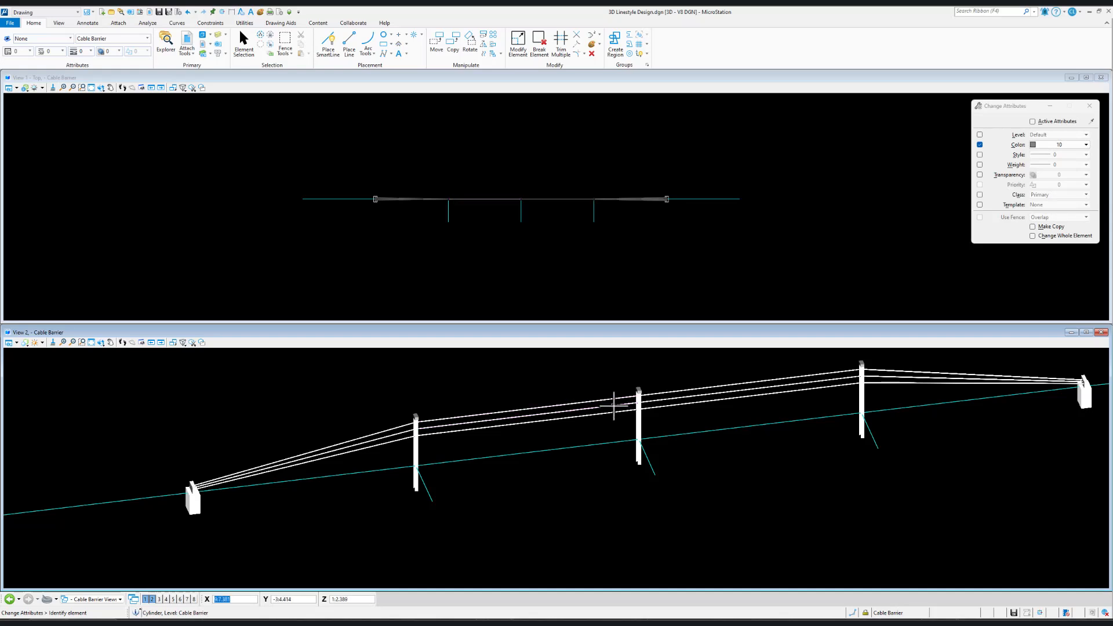
left_click(384, 433)
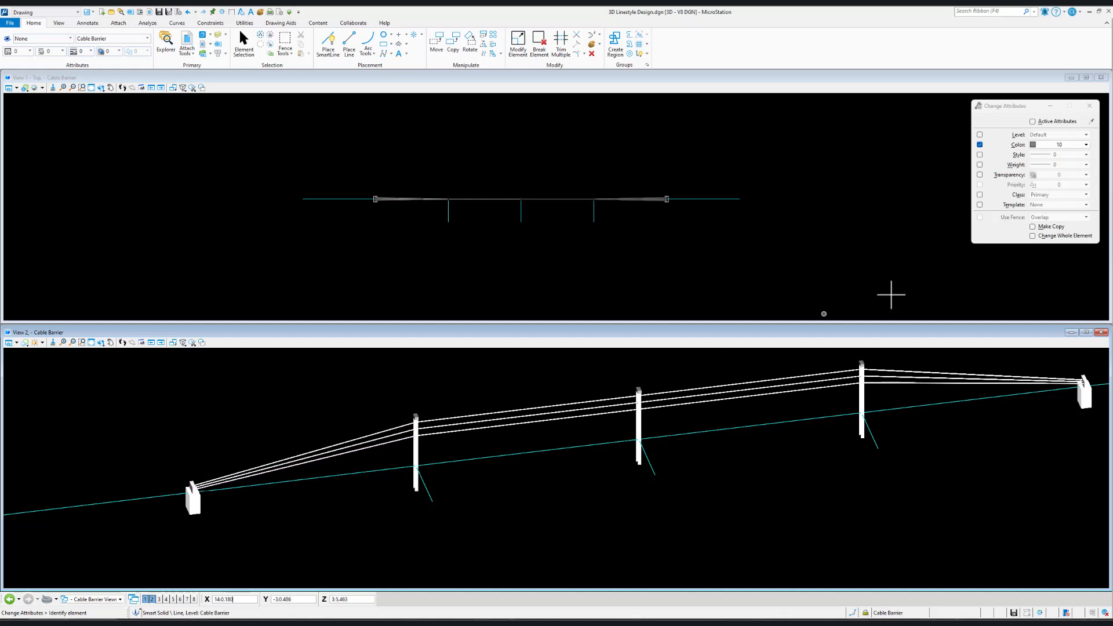
- Change the color of the post caps and the small plates on the end anchors to 14
left_click(1064, 145)
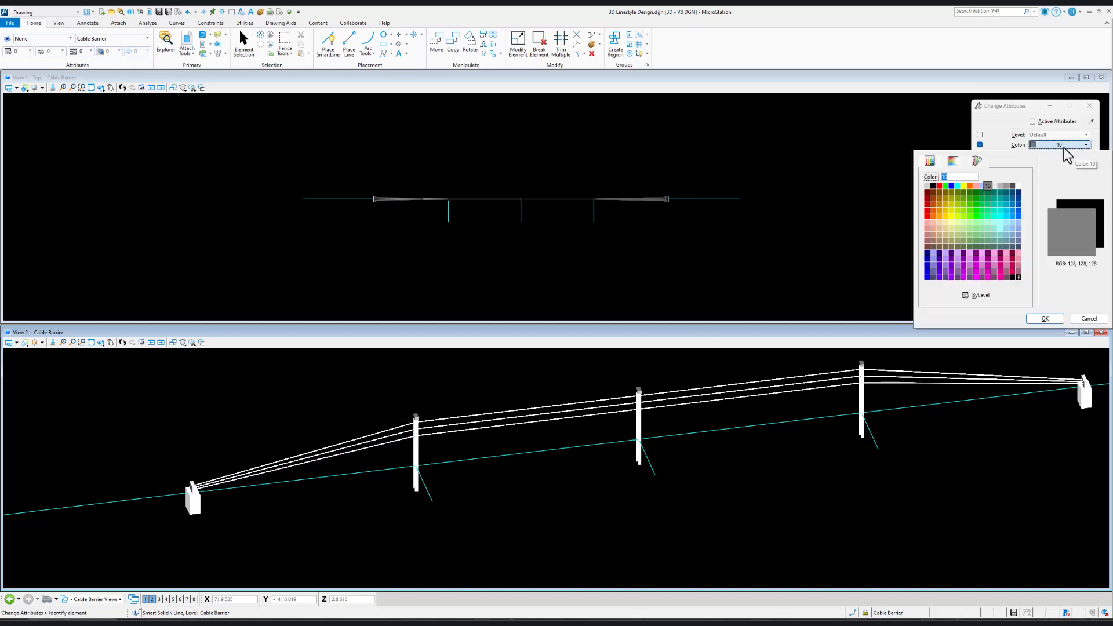
left_click(1012, 187)
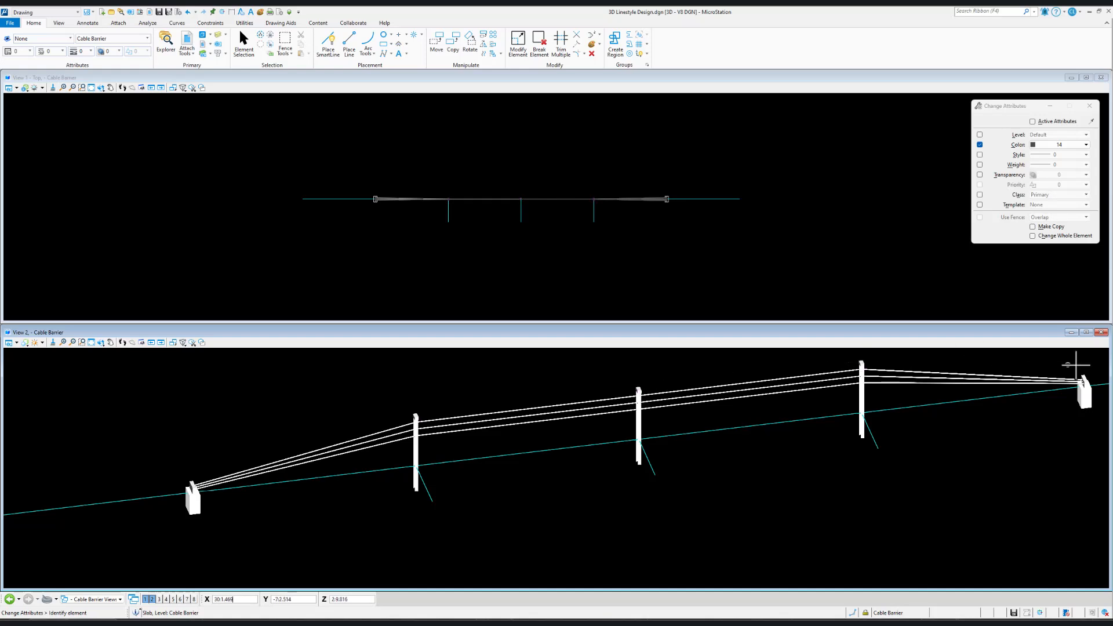
- Lower the Default Lighting brightness in View 2
left_click(42, 344)
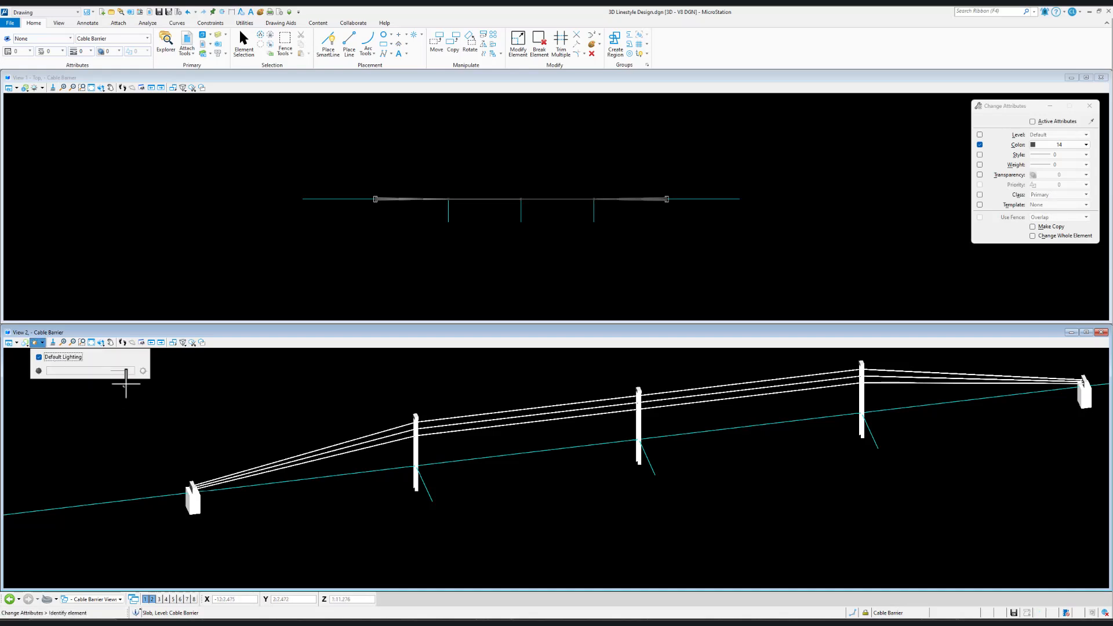
left_click_drag(98, 365, 99, 365)
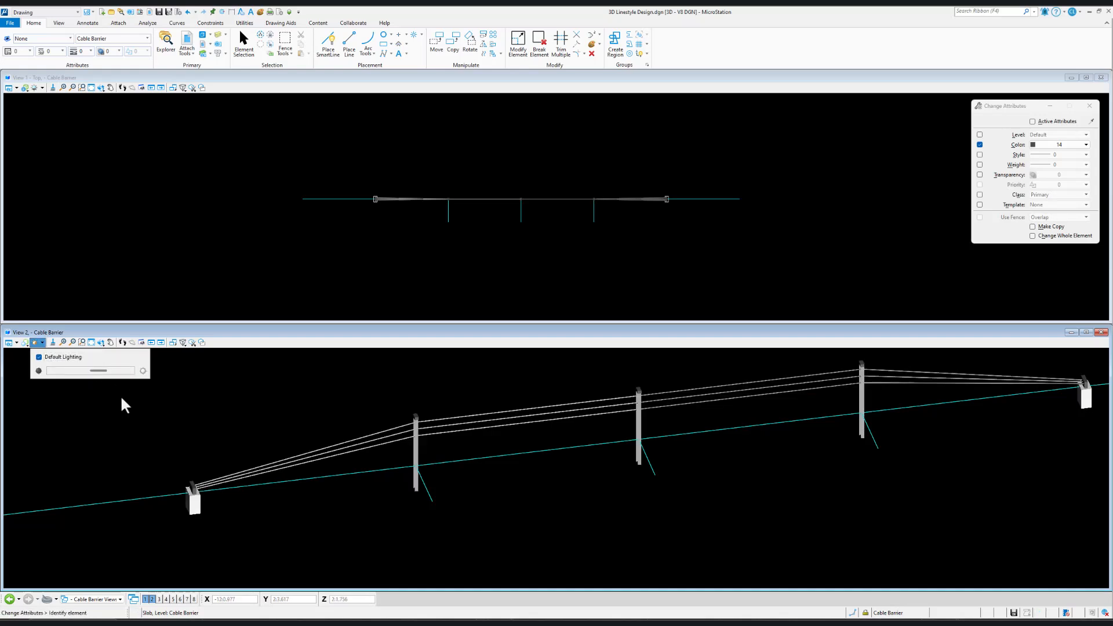
left_click(121, 393)
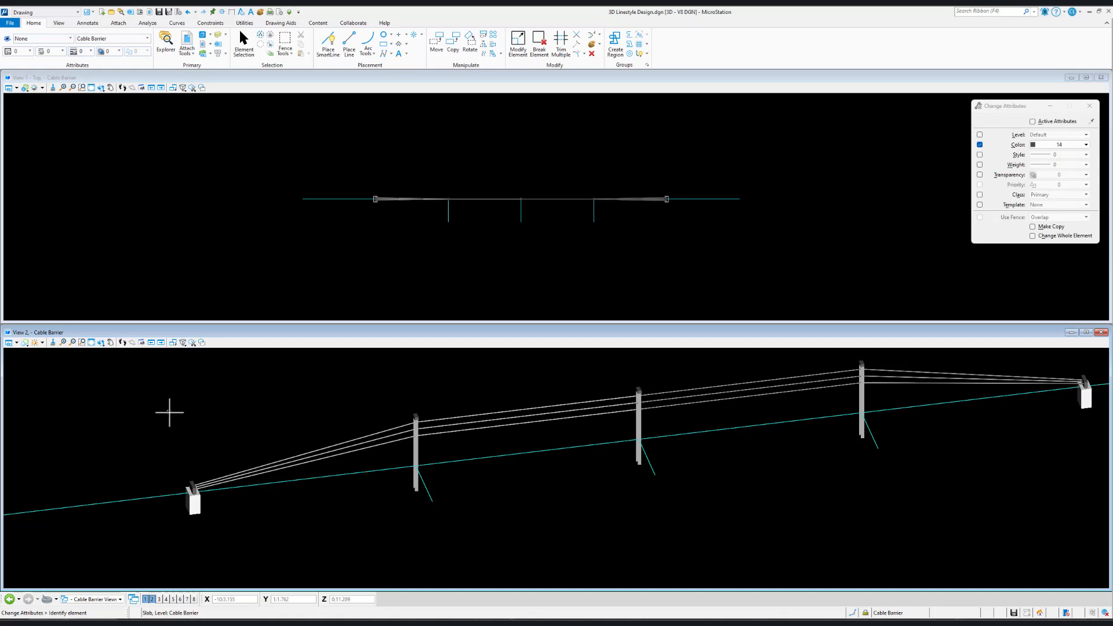
- Load Bentley Civil Imperial Cable Barrier.rsc from the New RSC Files folder into the Line Style Editor
left_click(50, 51)
left_click(58, 263)
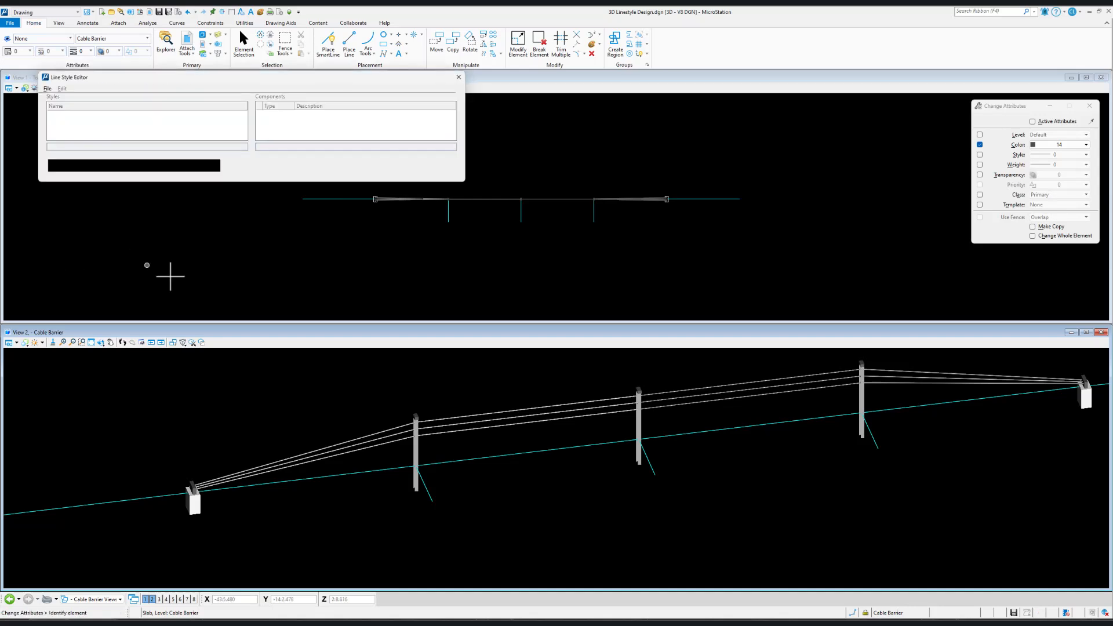
left_click(47, 88)
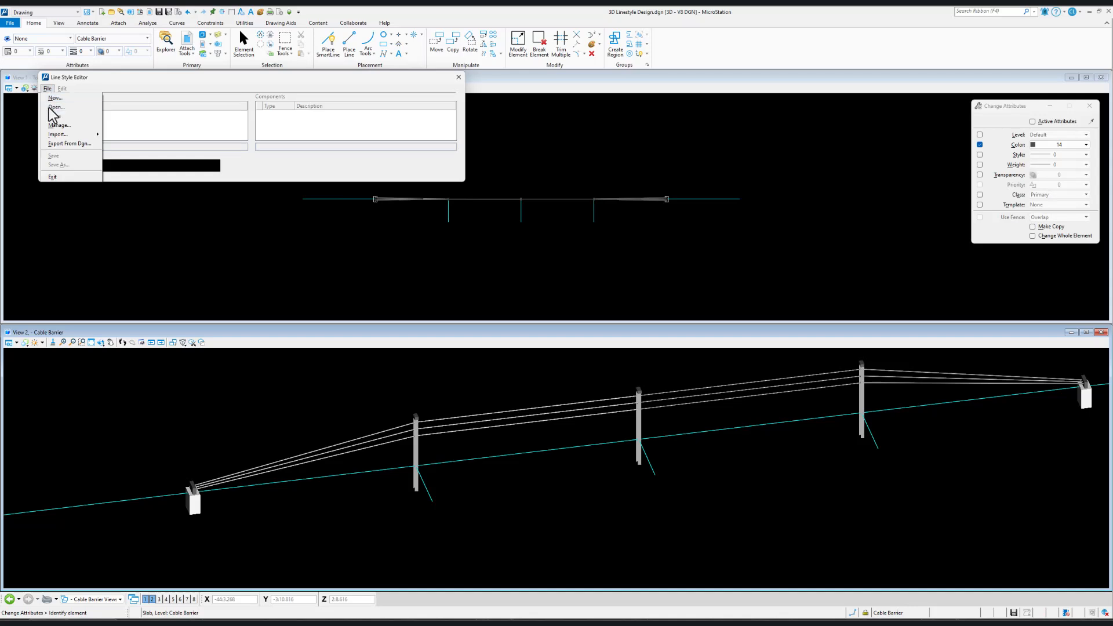
left_click(60, 110)
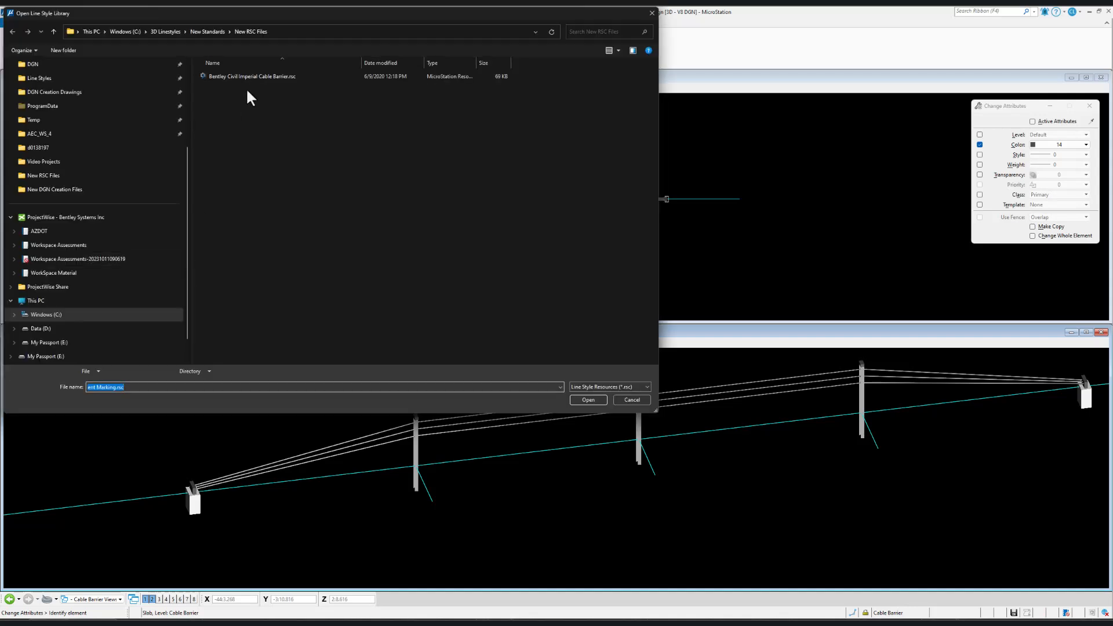
left_click(246, 75)
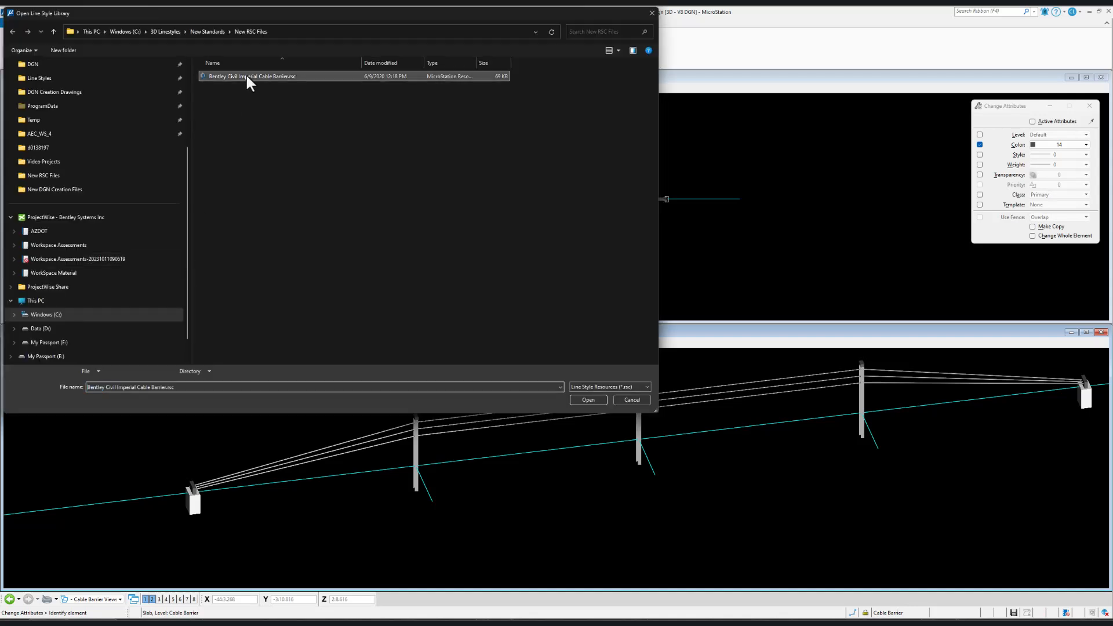
left_click(595, 399)
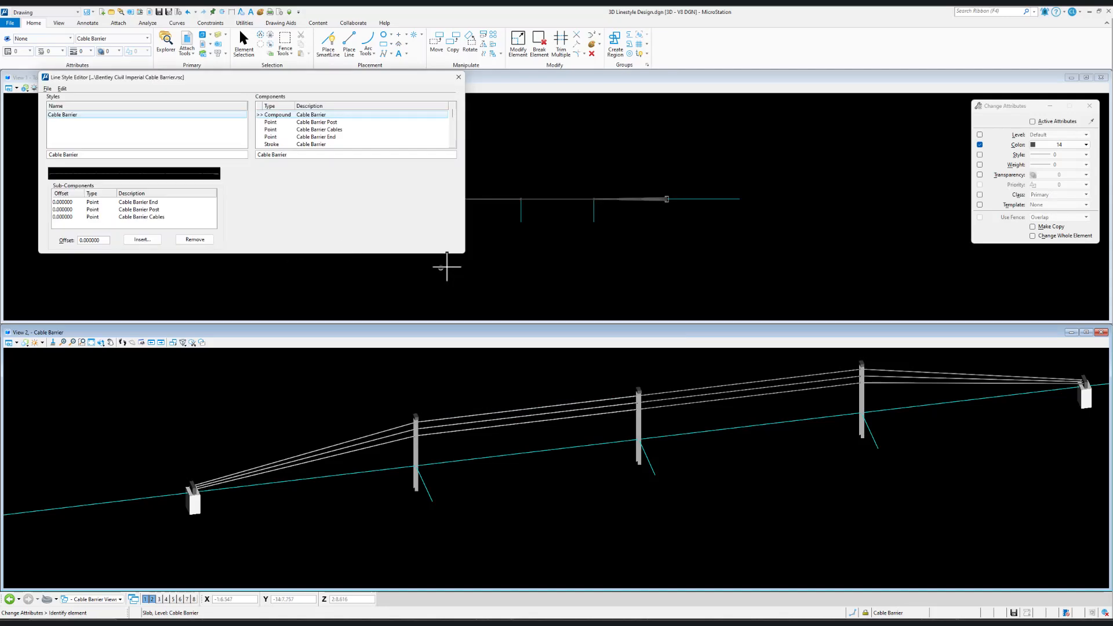
- Bring up the point symbol choices for the Cable Barrier End component and capture a screenshot of the symbol names
double_click(121, 202)
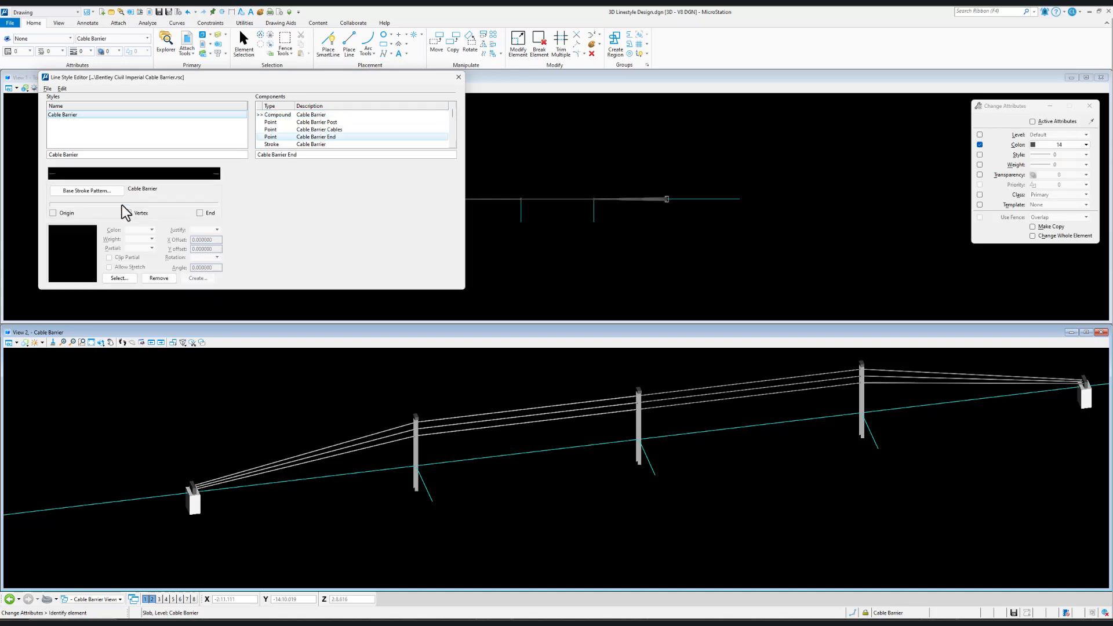
left_click(129, 278)
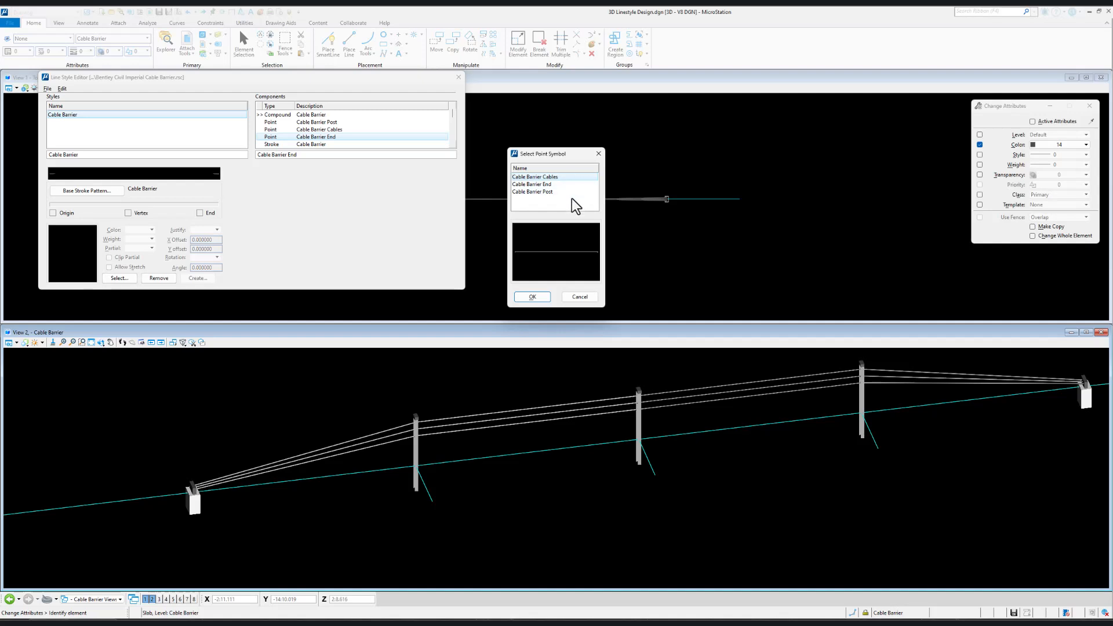
key("Print")
left_click(572, 198)
left_click(457, 329)
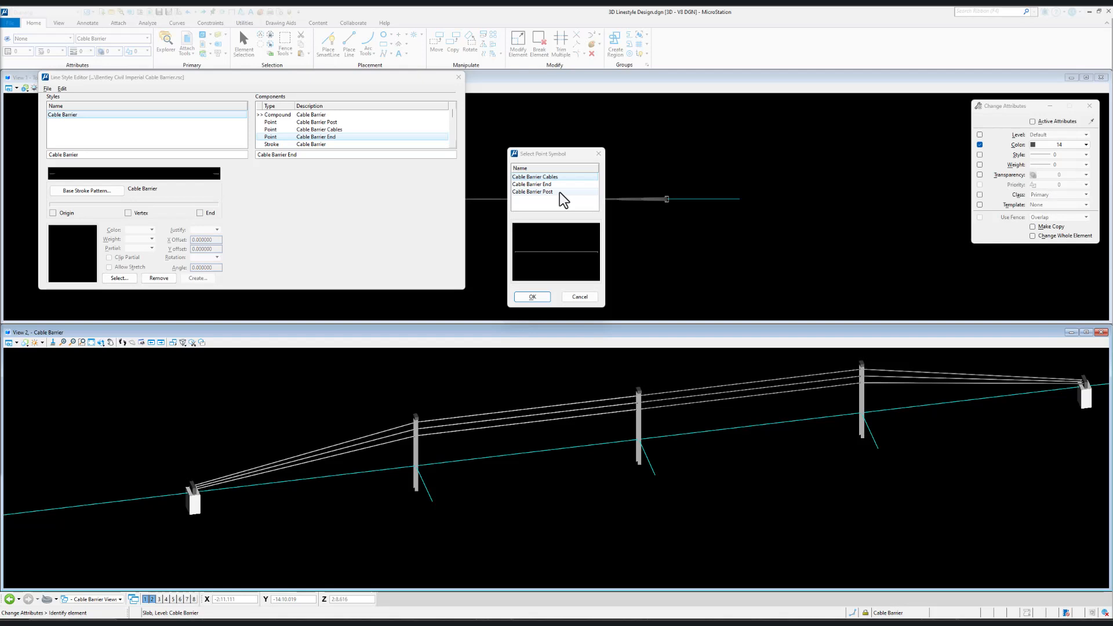
- Define the cell origin where the first post beside the end anchor meets the ground line in View 2
left_click(580, 297)
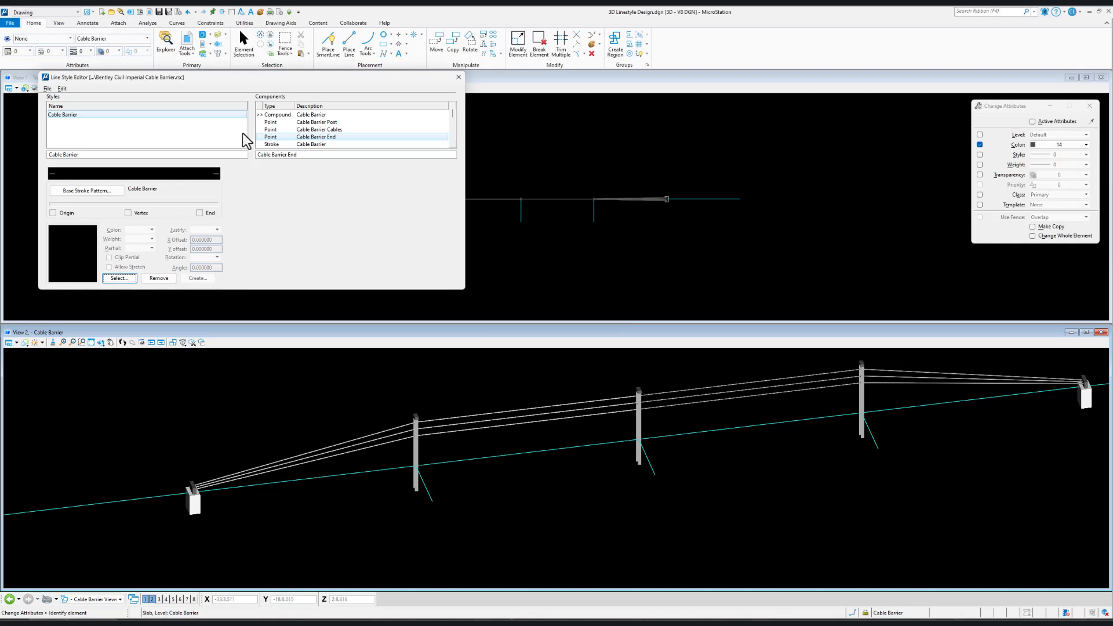
left_click(422, 35)
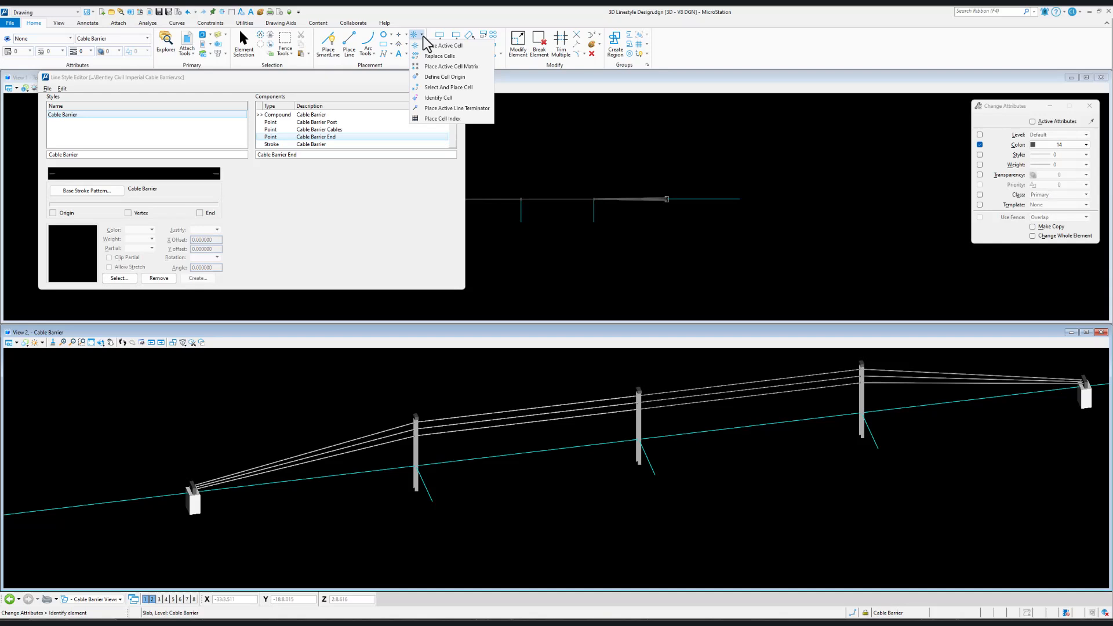
left_click(441, 77)
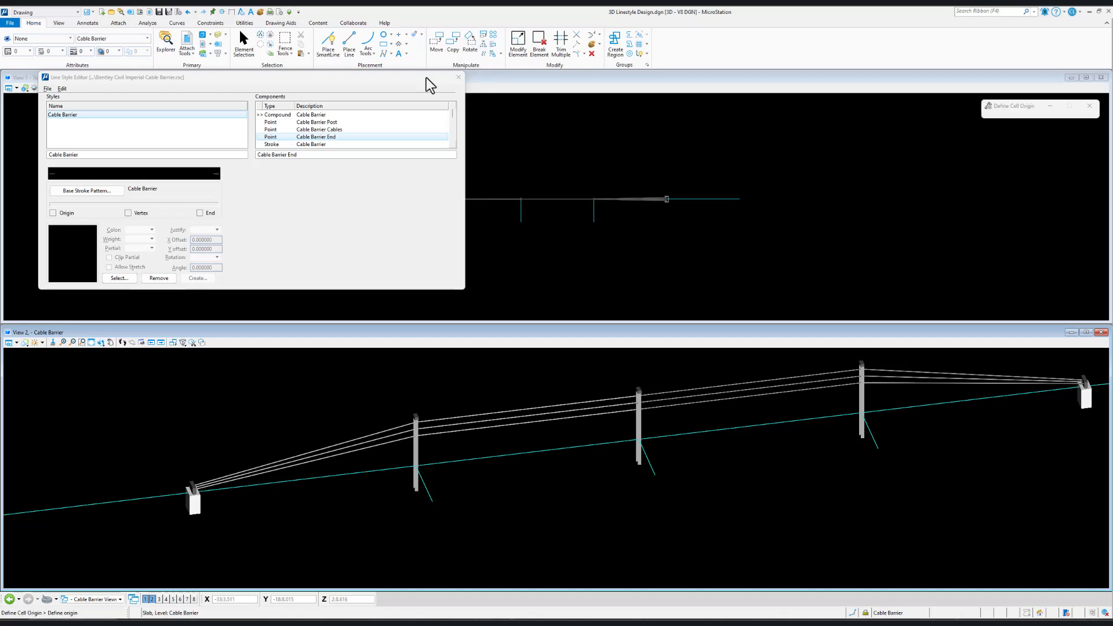
scroll(432, 464, "up", 3)
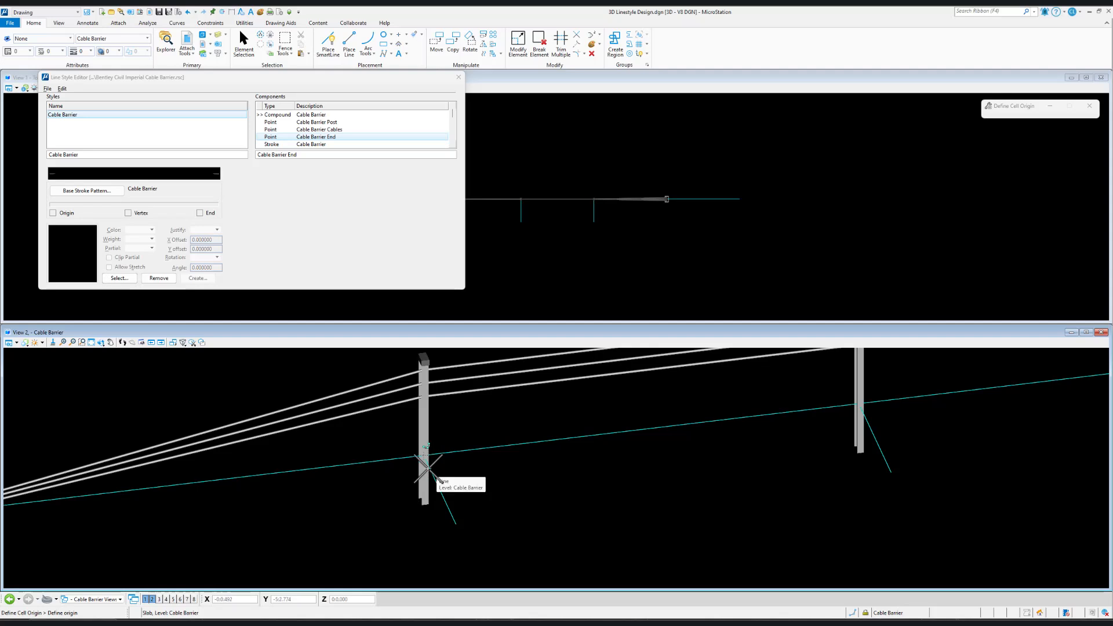
scroll(428, 464, "up", 2)
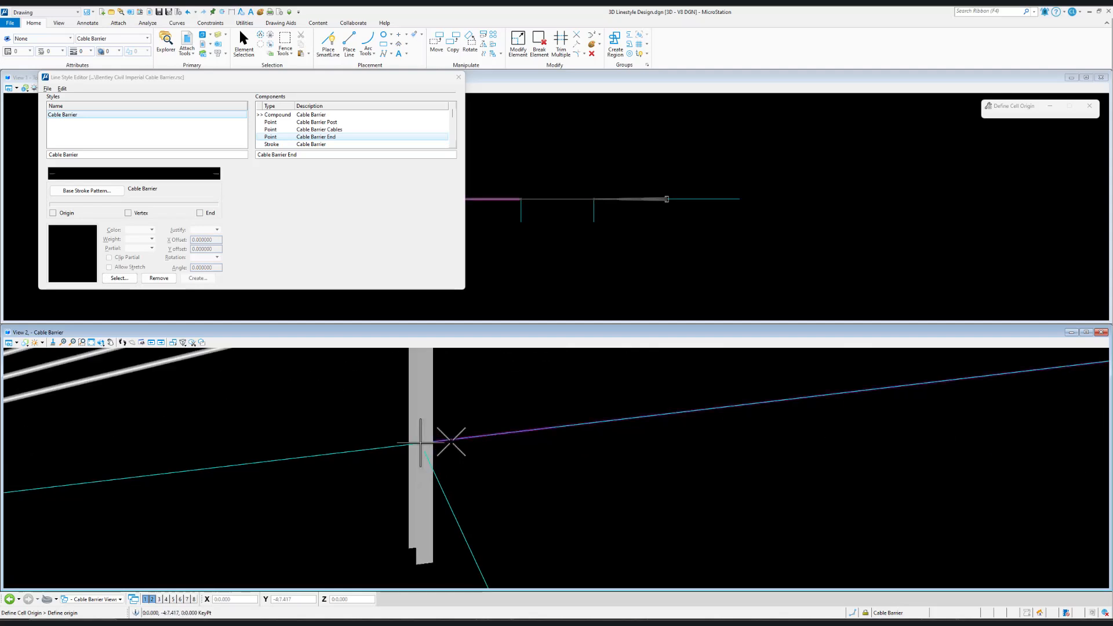
left_click(481, 464)
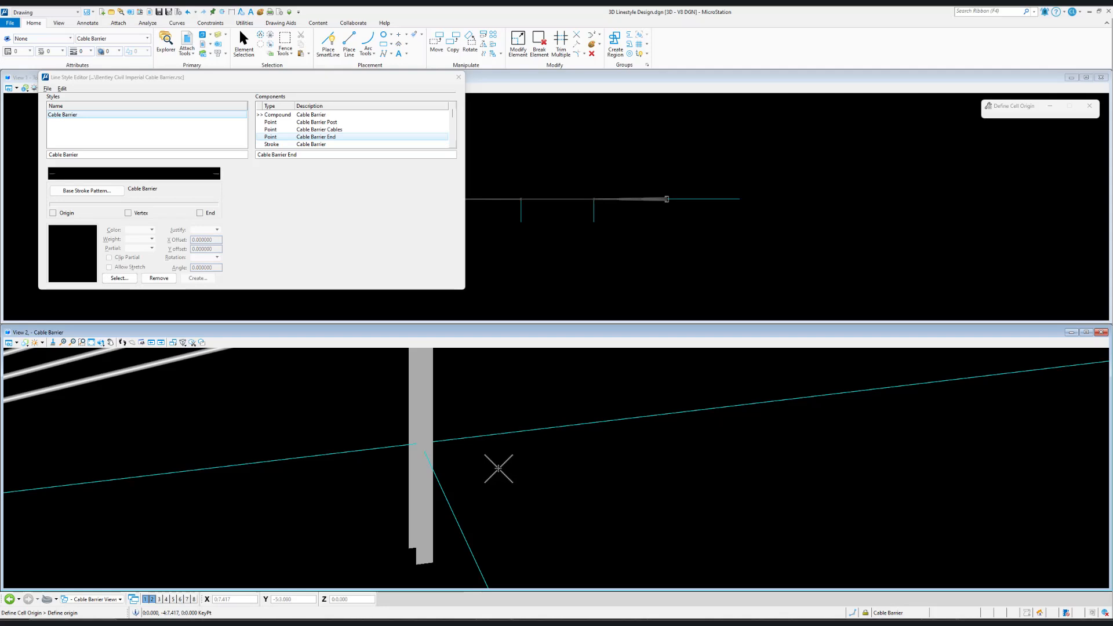
scroll(441, 471, "down", 2)
scroll(355, 485, "down", 3)
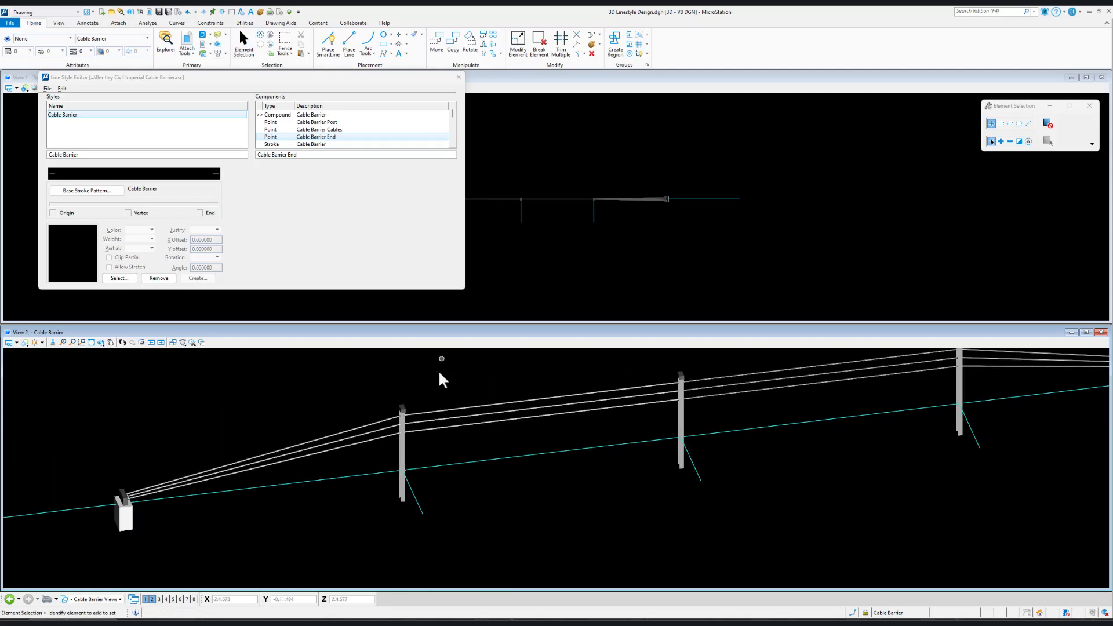
- Create the point symbol Cable Barrier Cables from the three cables between the first and second posts, replacing the existing symbol
left_click(432, 414)
left_click(429, 421, "ctrl")
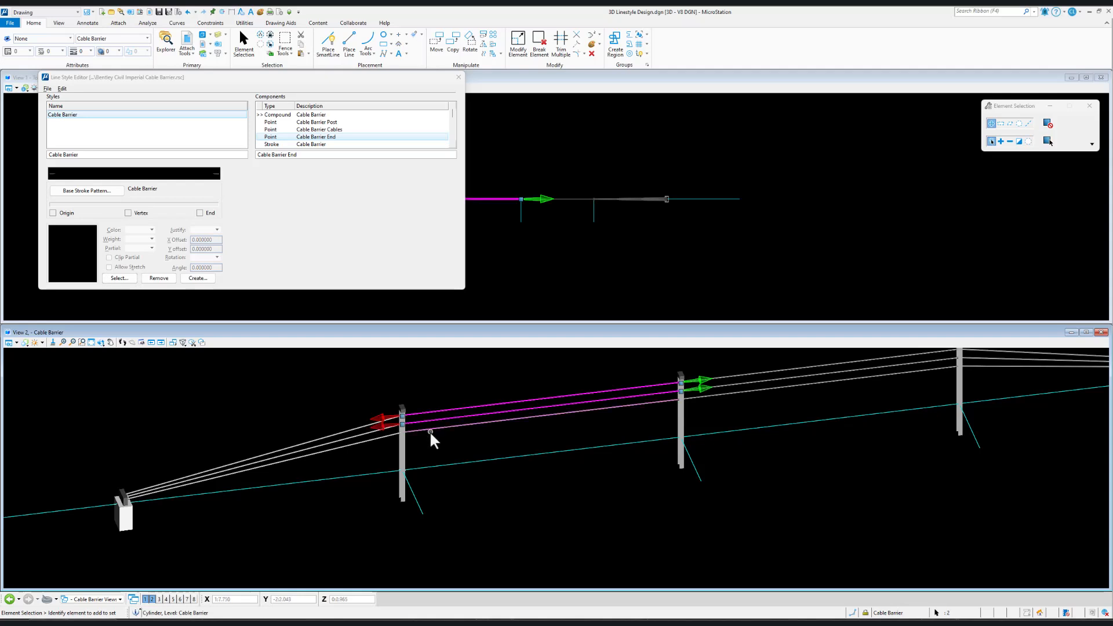
left_click(430, 430, "ctrl")
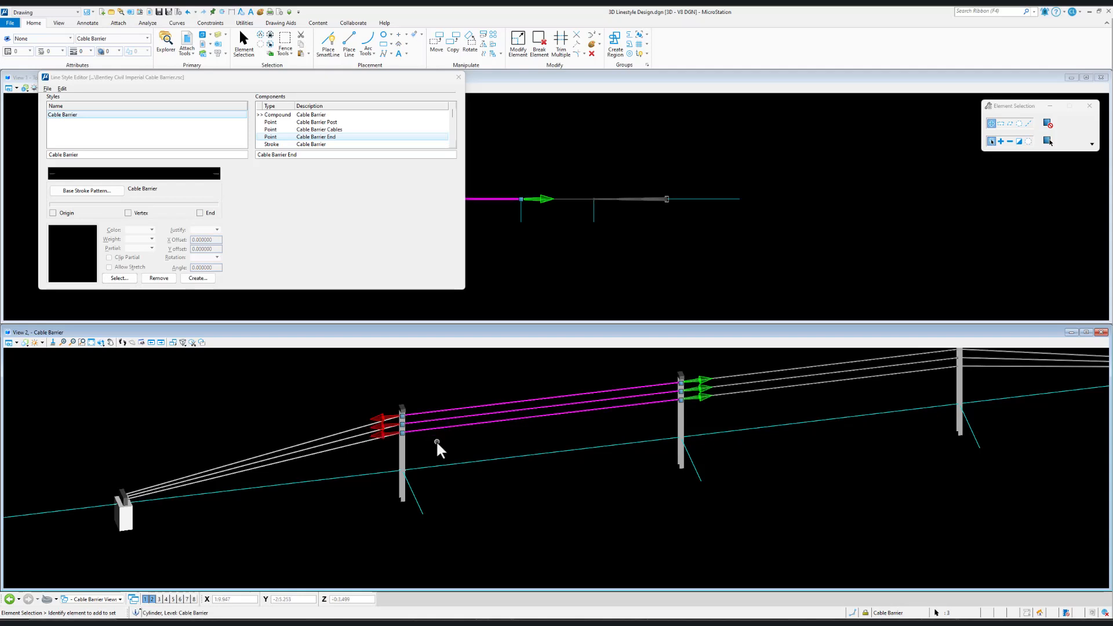
left_click(189, 280)
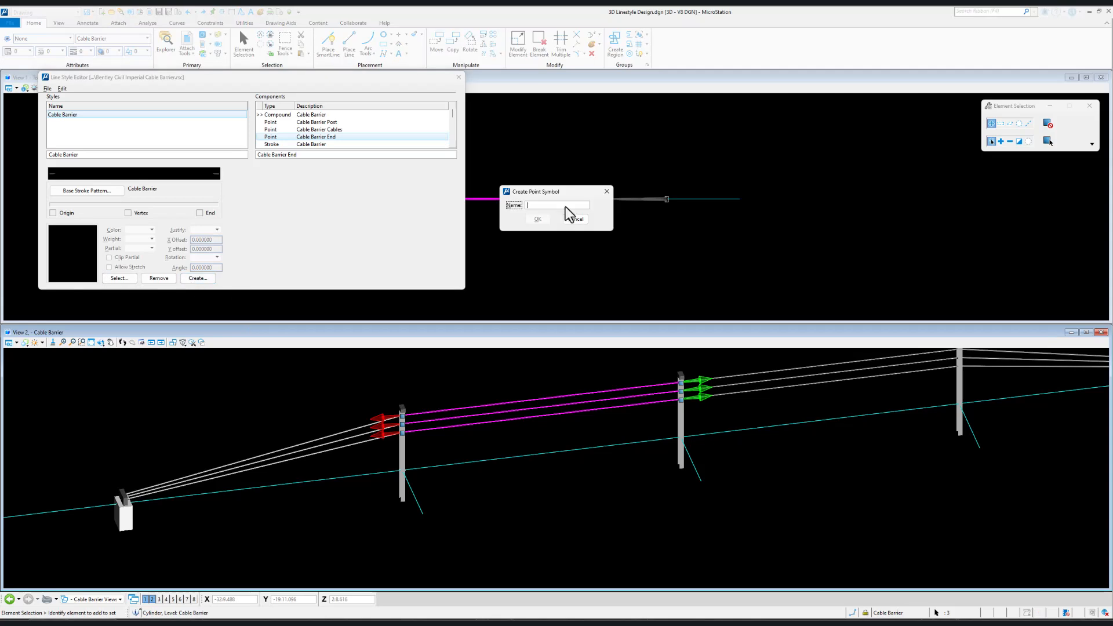
type("Cable Barrier Cables")
left_click(542, 219)
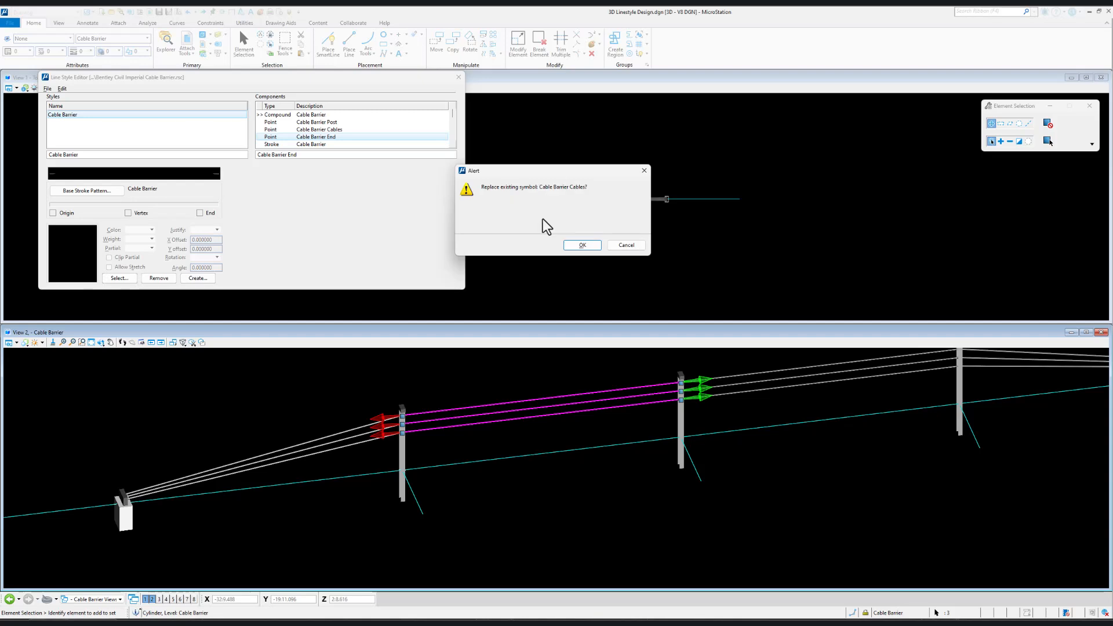
left_click(582, 244)
- Save and close the cable barrier line style library, and exit the Line Style Editor
left_click(46, 89)
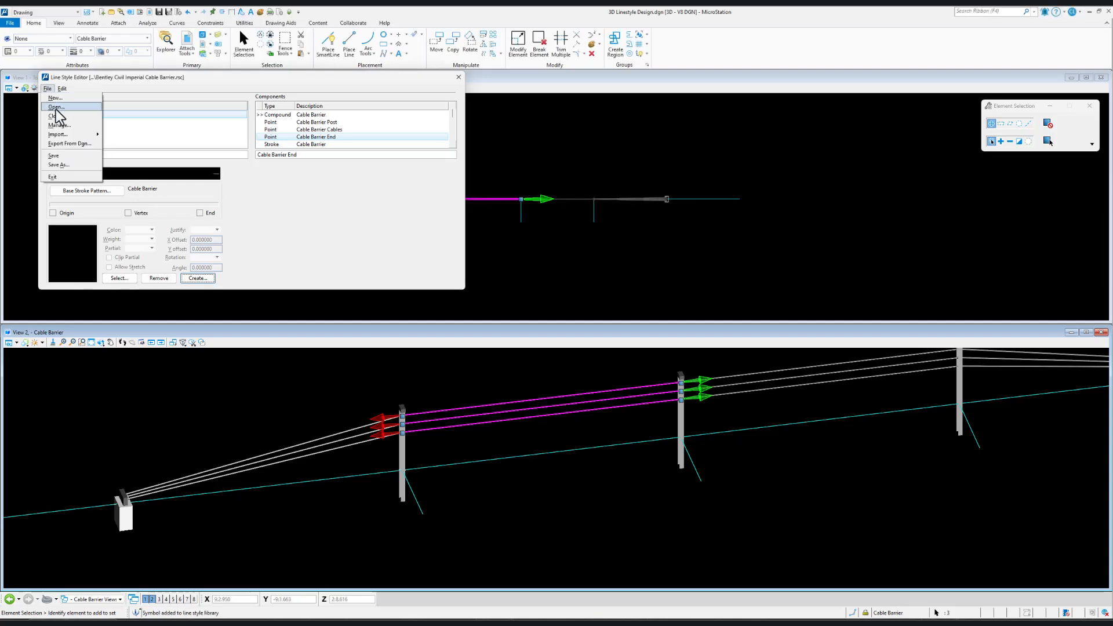
left_click(54, 156)
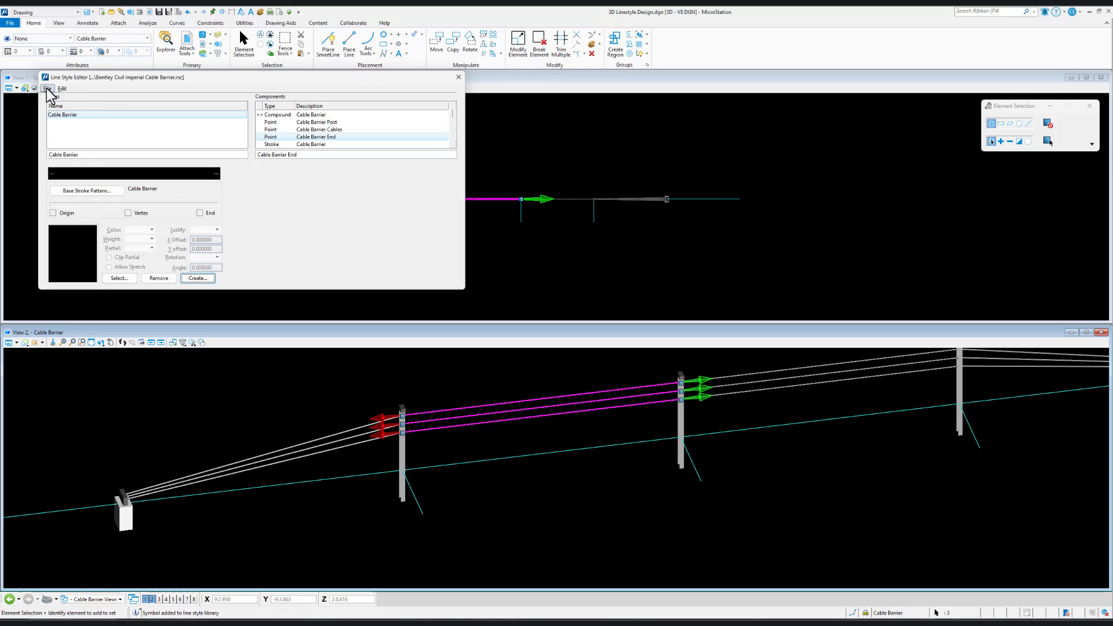
left_click(47, 89)
left_click(54, 116)
left_click(47, 89)
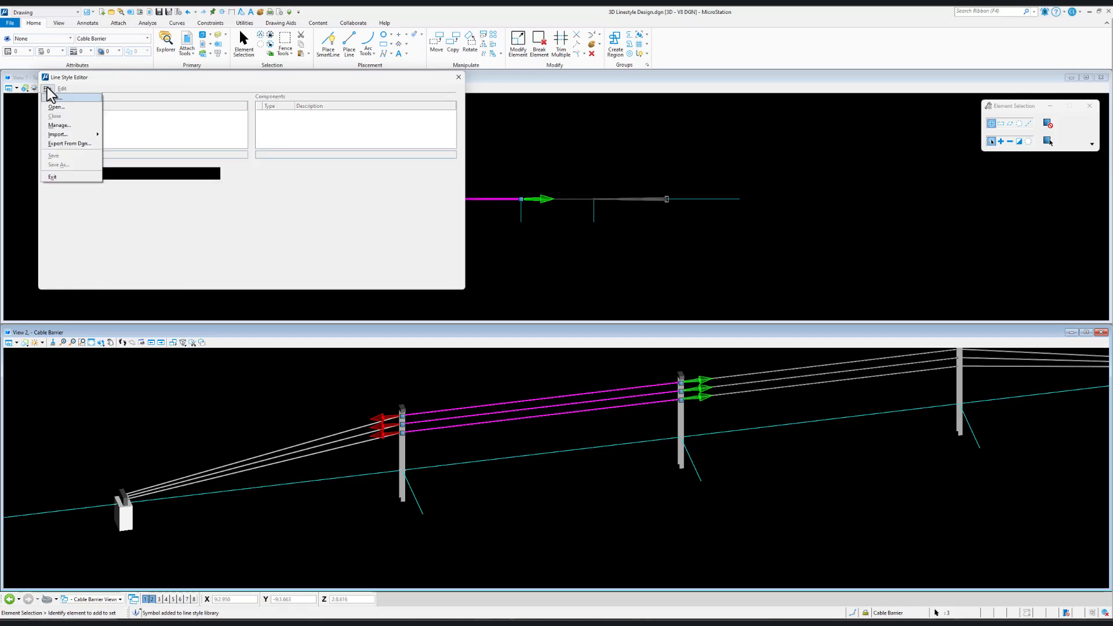
left_click(53, 177)
- Reopen Bentley Civil Imperial Cable Barrier.rsc in the Line Style Editor and display its Cable Barrier End component
left_click(60, 51)
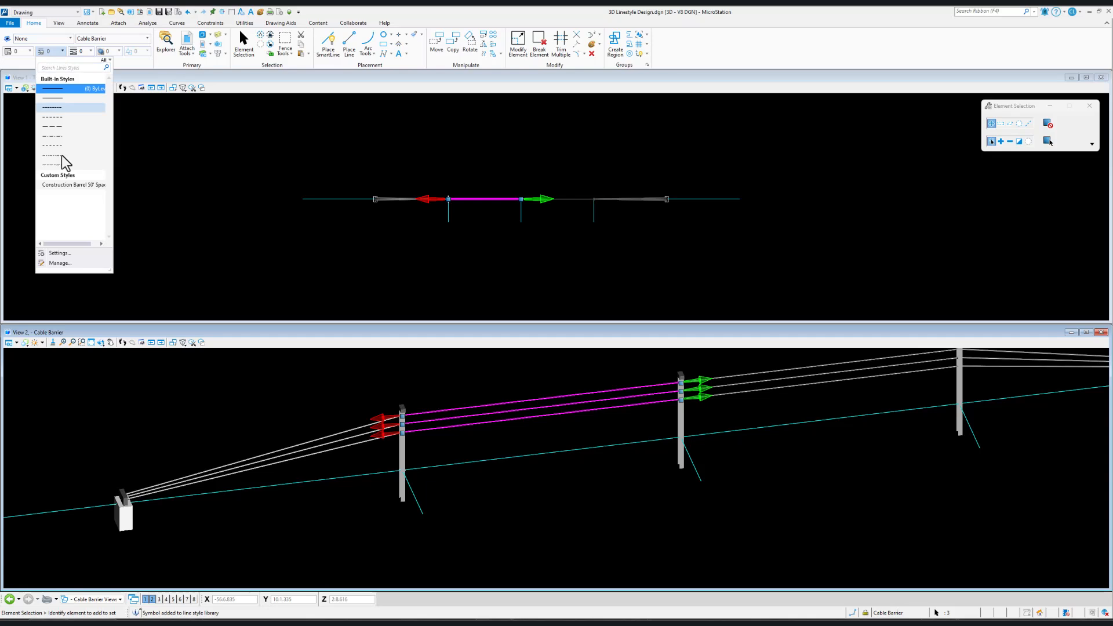
left_click(62, 256)
left_click(48, 88)
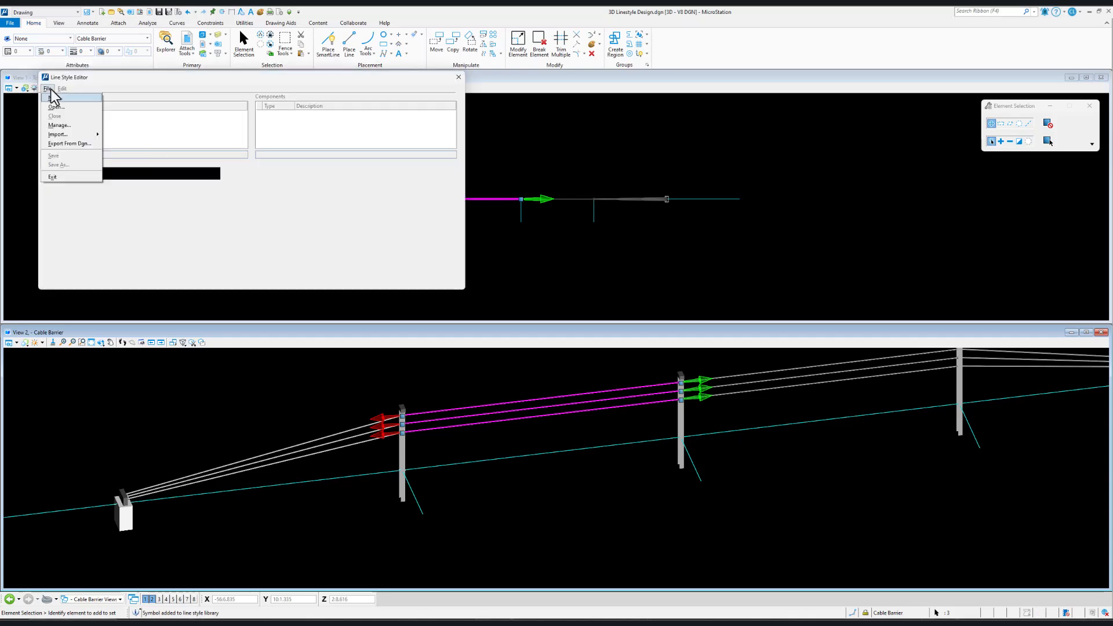
left_click(51, 105)
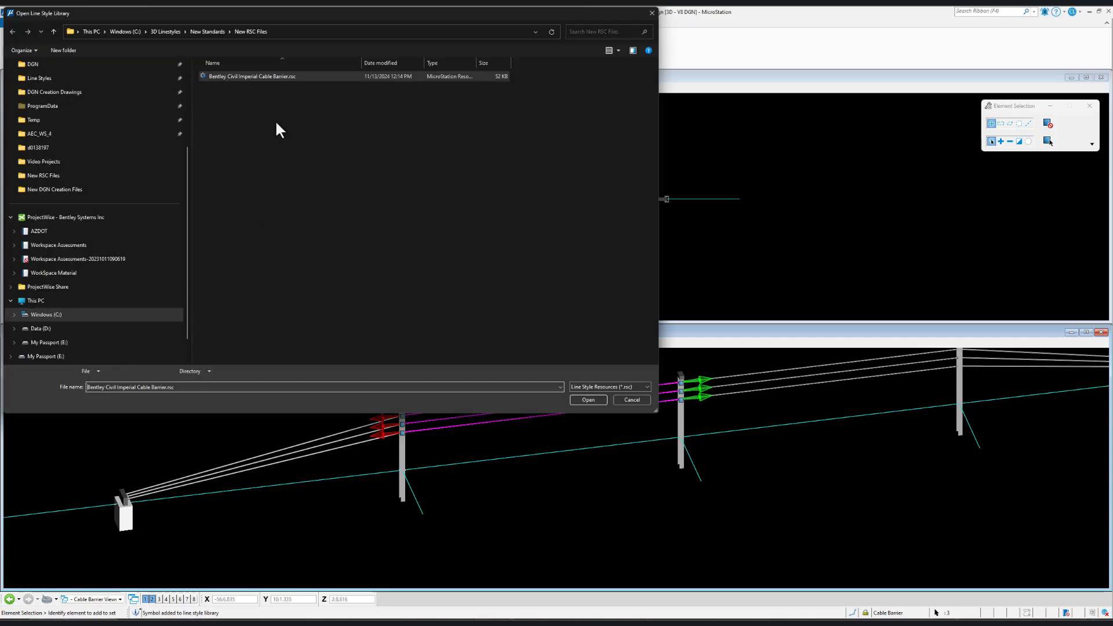
double_click(231, 76)
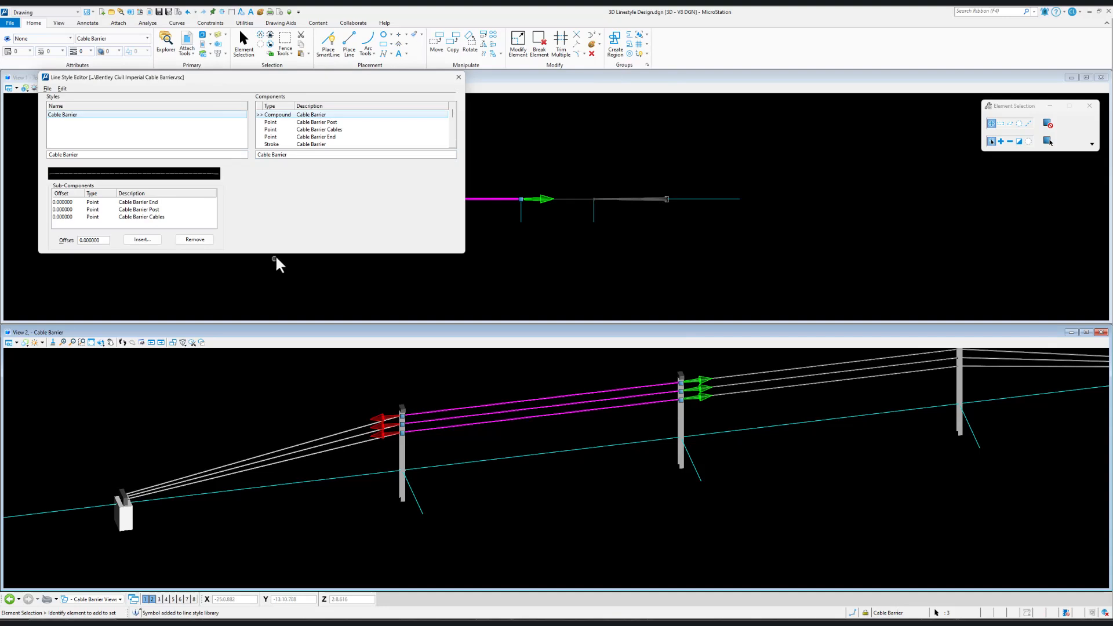
double_click(126, 204)
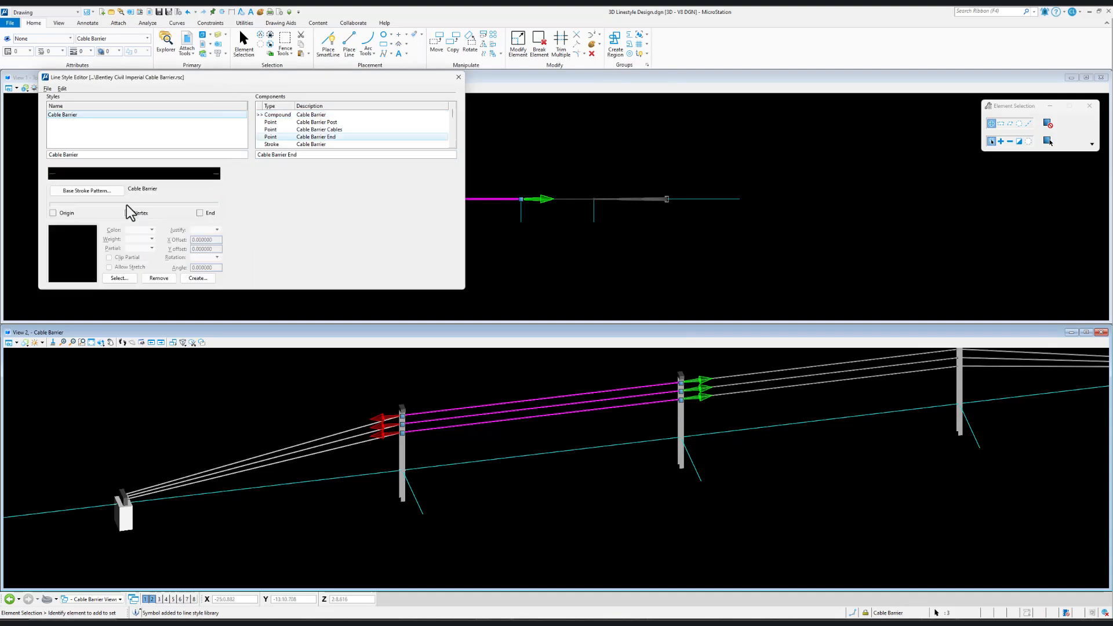
- Create the point symbol Cable Barrier End from the end anchor, its plate and its three sloping cables, replacing the existing symbol
left_click(430, 349)
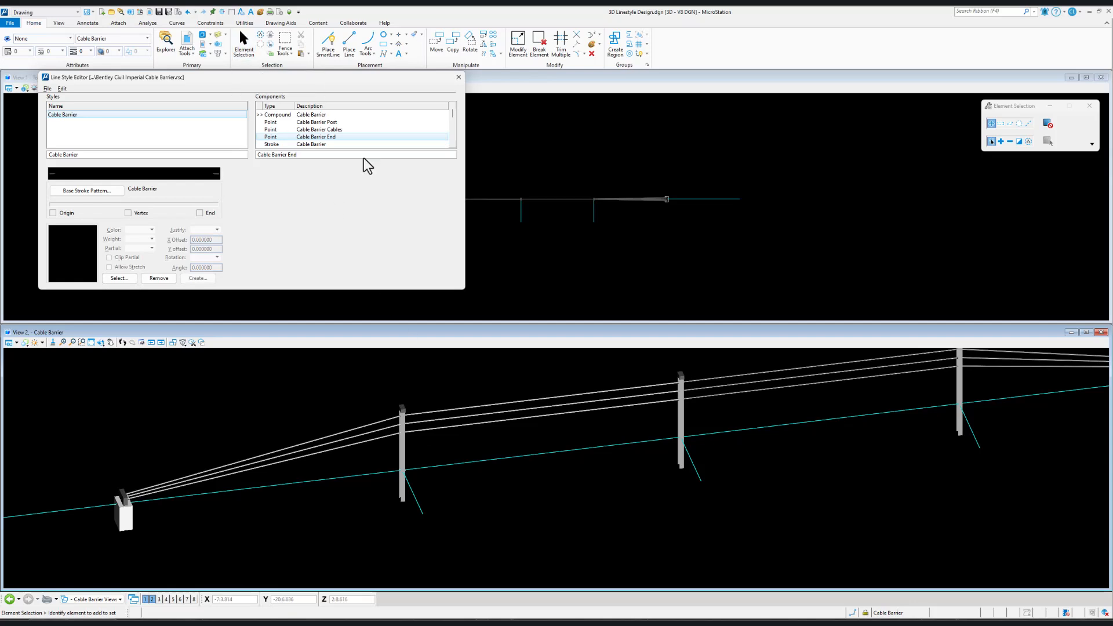
left_click(272, 114)
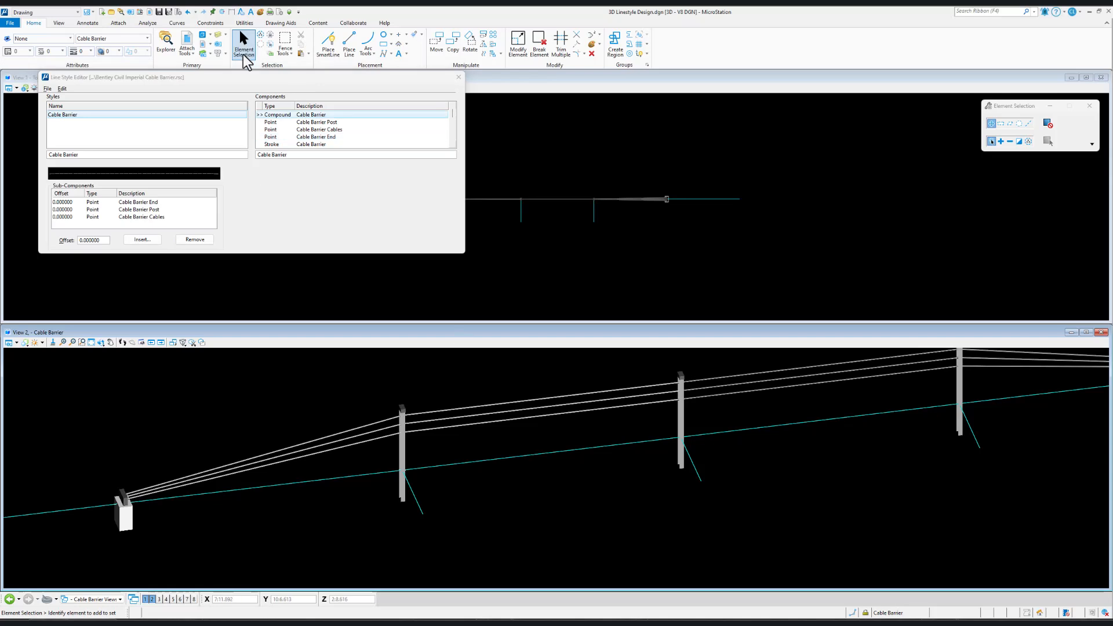
left_click(371, 427)
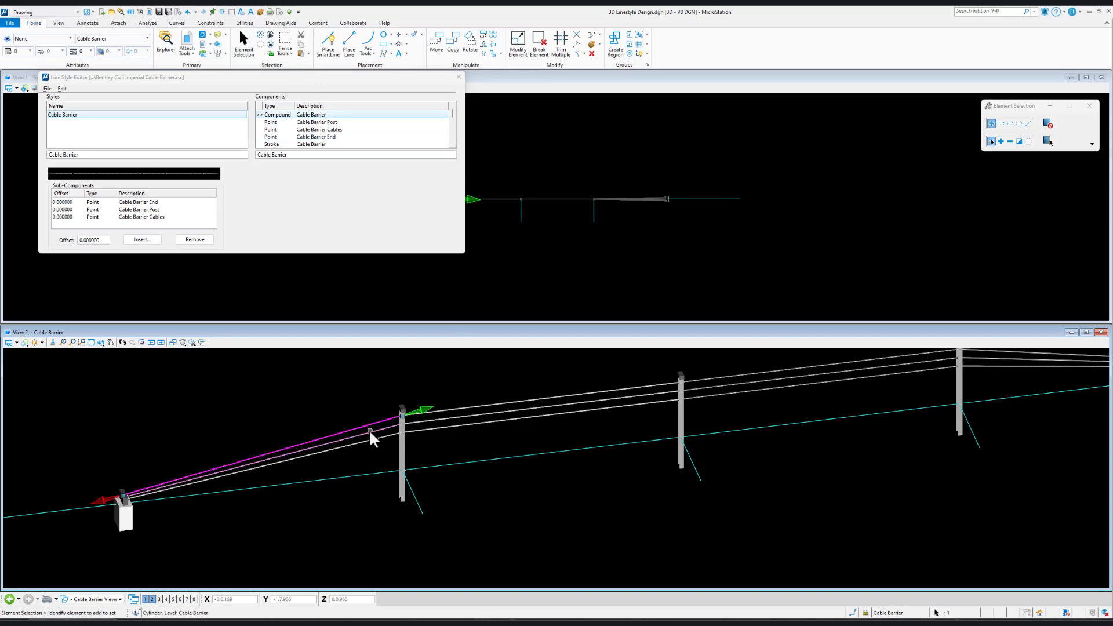
left_click(369, 431)
left_click(370, 436)
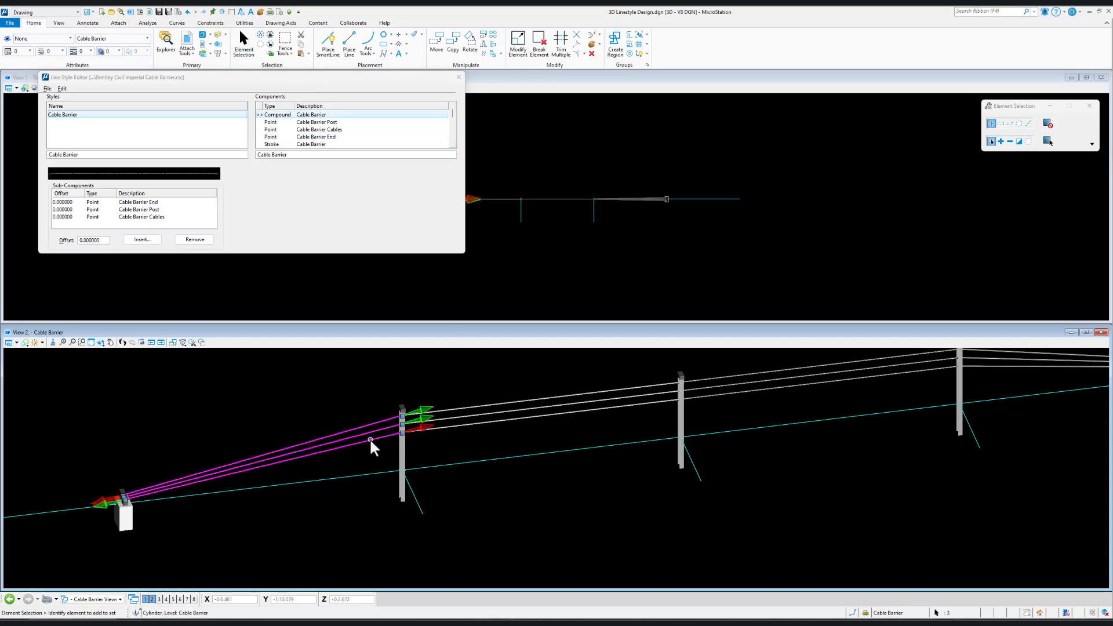
left_click(121, 510)
left_click(124, 504)
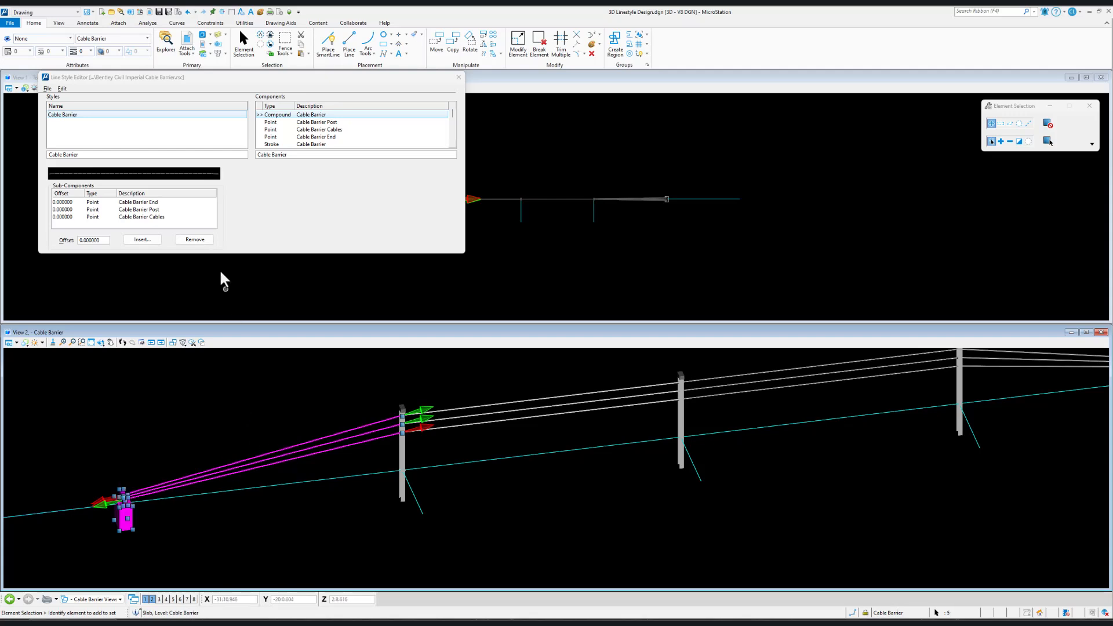
double_click(150, 202)
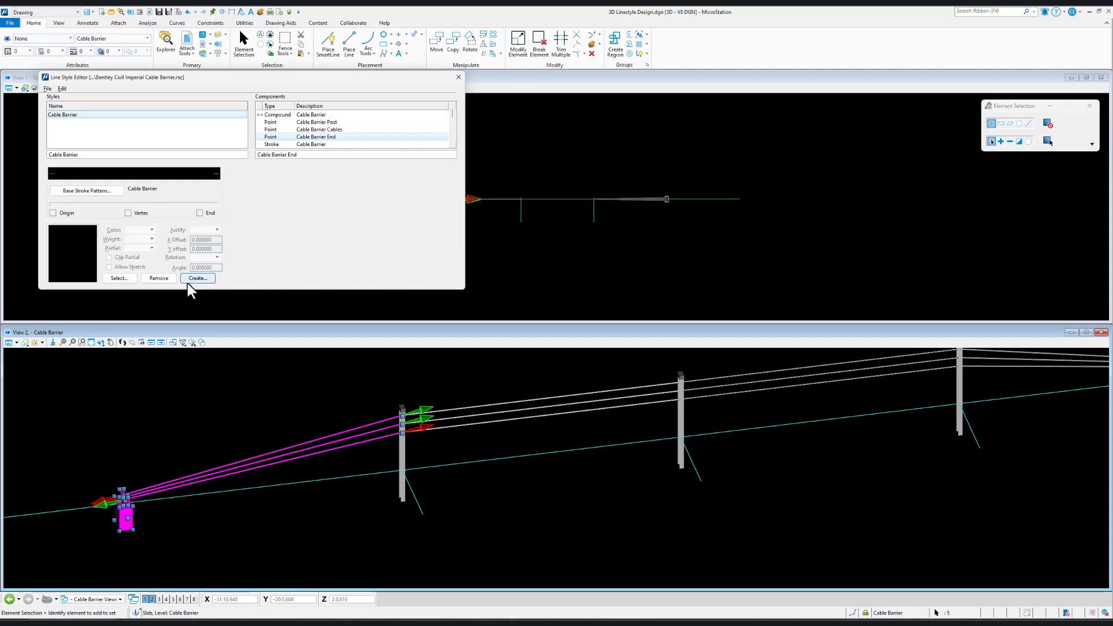
left_click(197, 278)
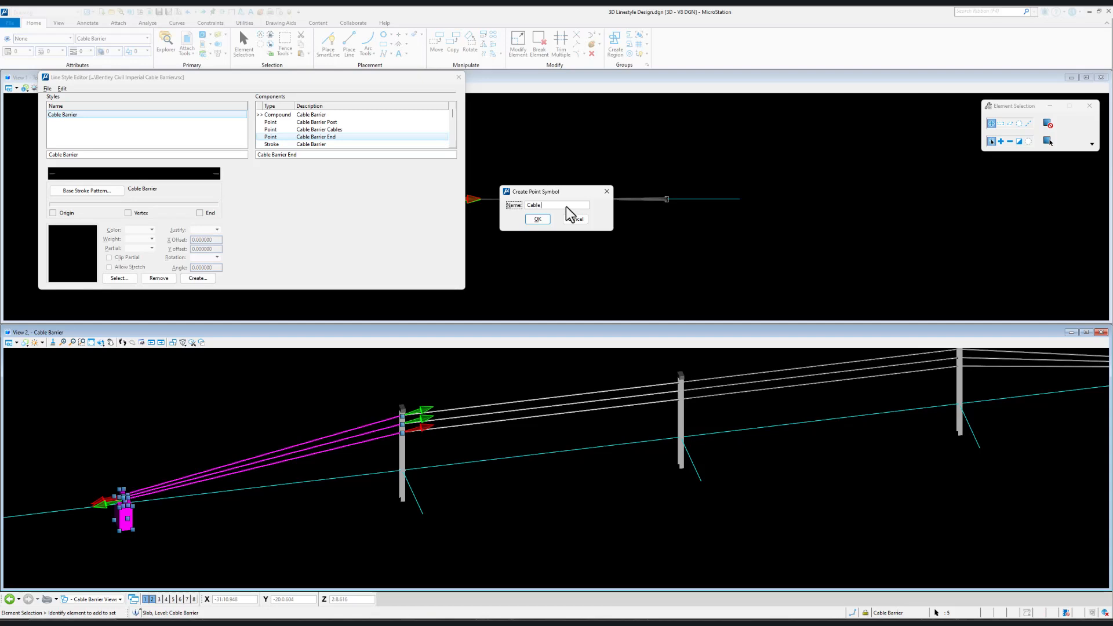
type("Cable Barrier End")
left_click(538, 219)
left_click(596, 245)
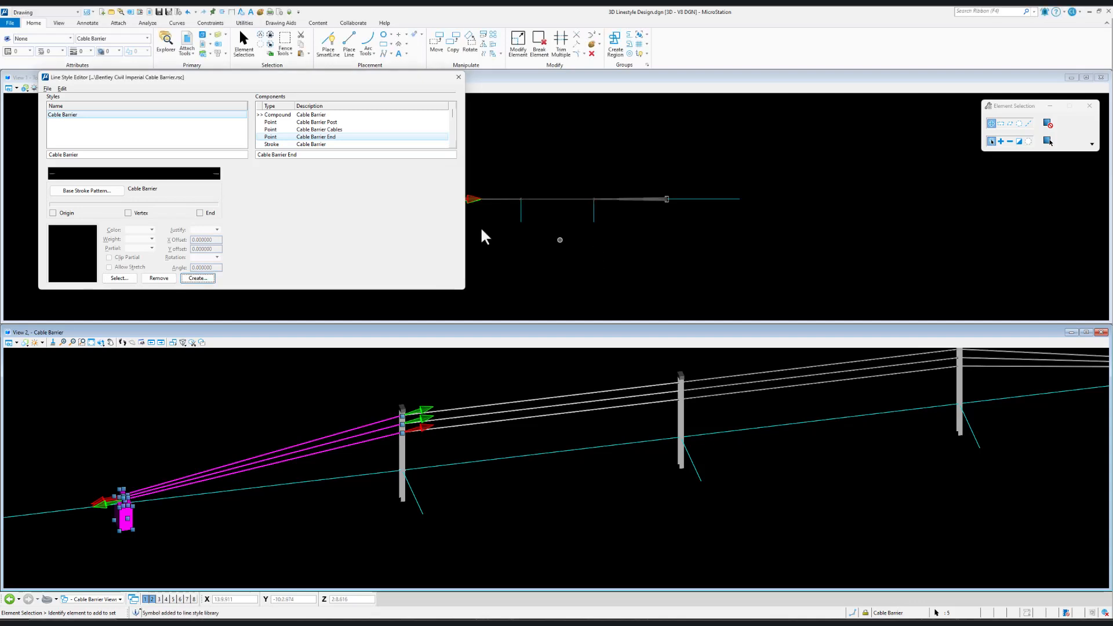
- Close the line style library holding the rebuilt end symbol and exit the Line Style Editor
left_click(48, 88)
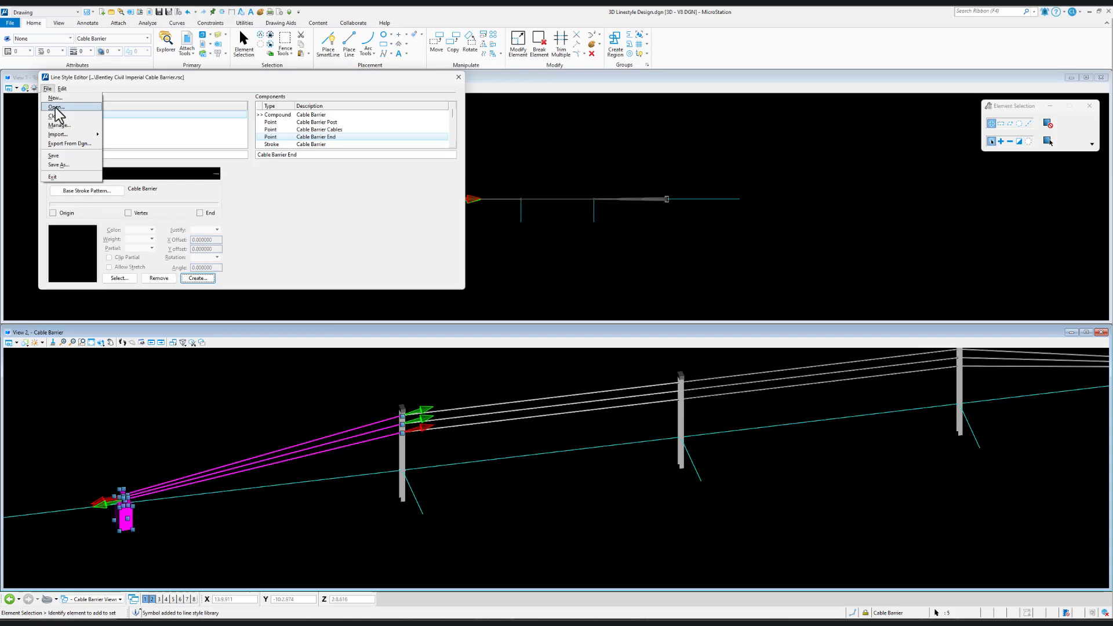
left_click(48, 88)
left_click(47, 88)
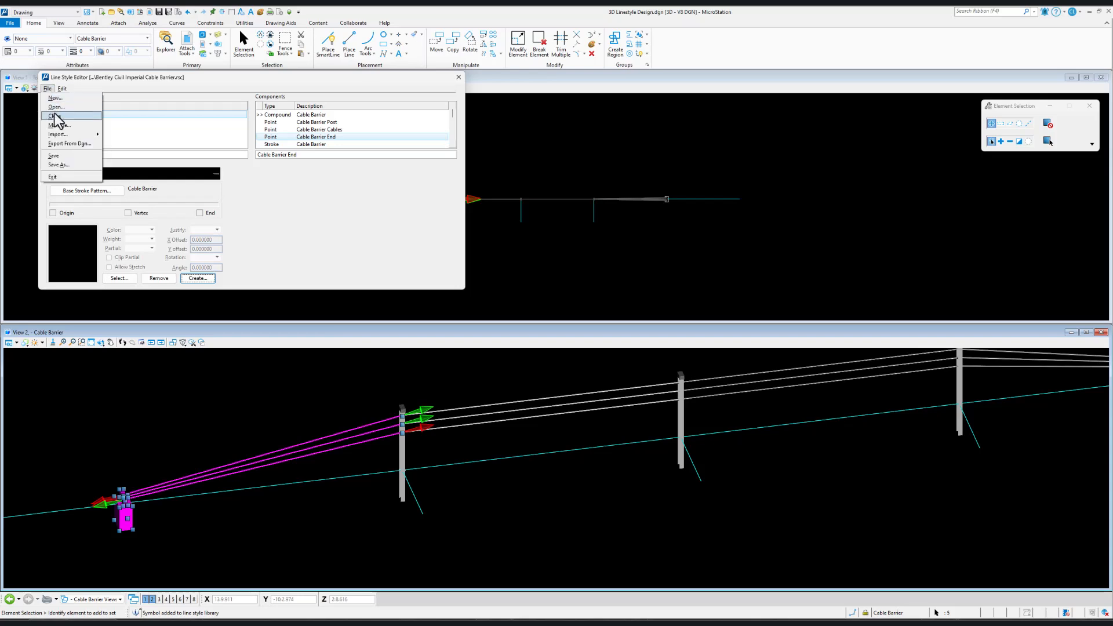
left_click(54, 116)
left_click(47, 88)
left_click(52, 177)
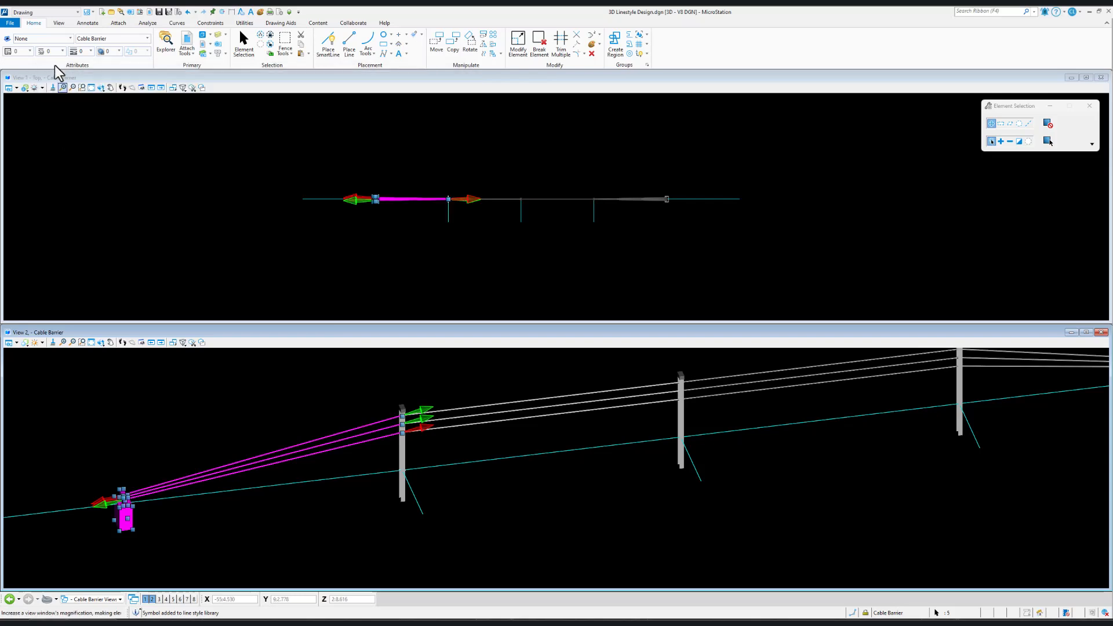
- Load Bentley Civil Imperial Cable Barrier.rsc from the New RSC Files folder into a reopened Line Style Editor
left_click(49, 51)
left_click(56, 263)
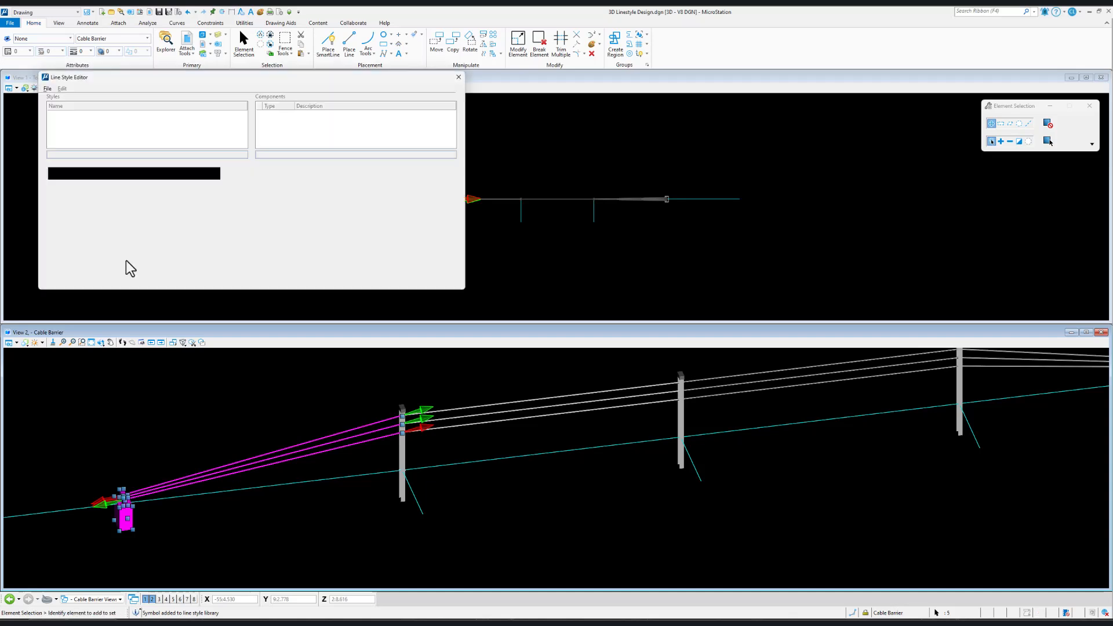
left_click(48, 88)
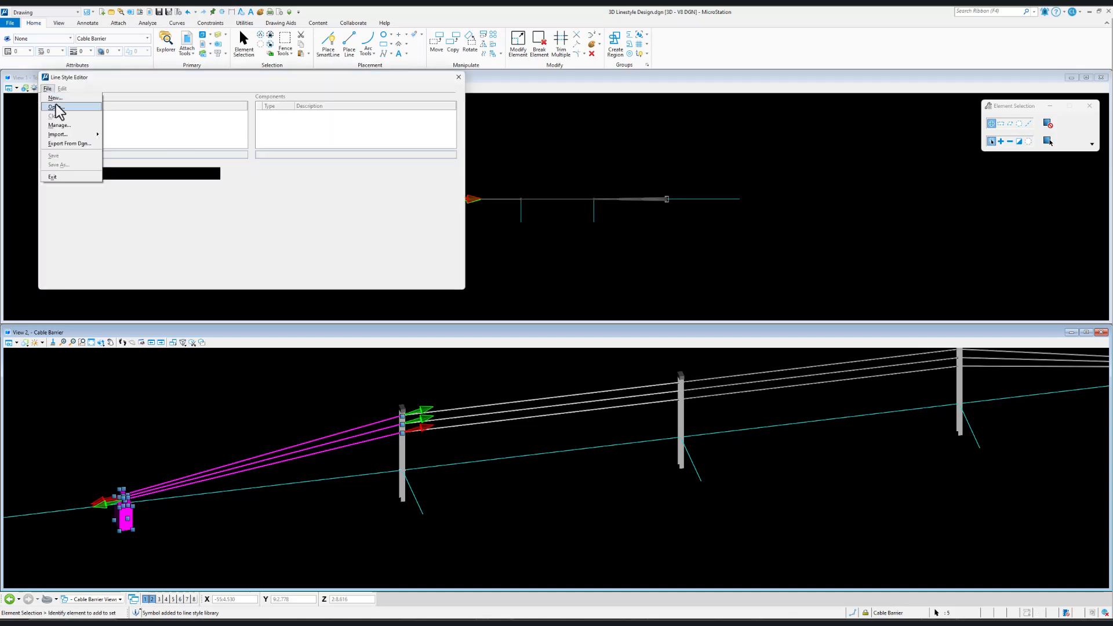
left_click(56, 106)
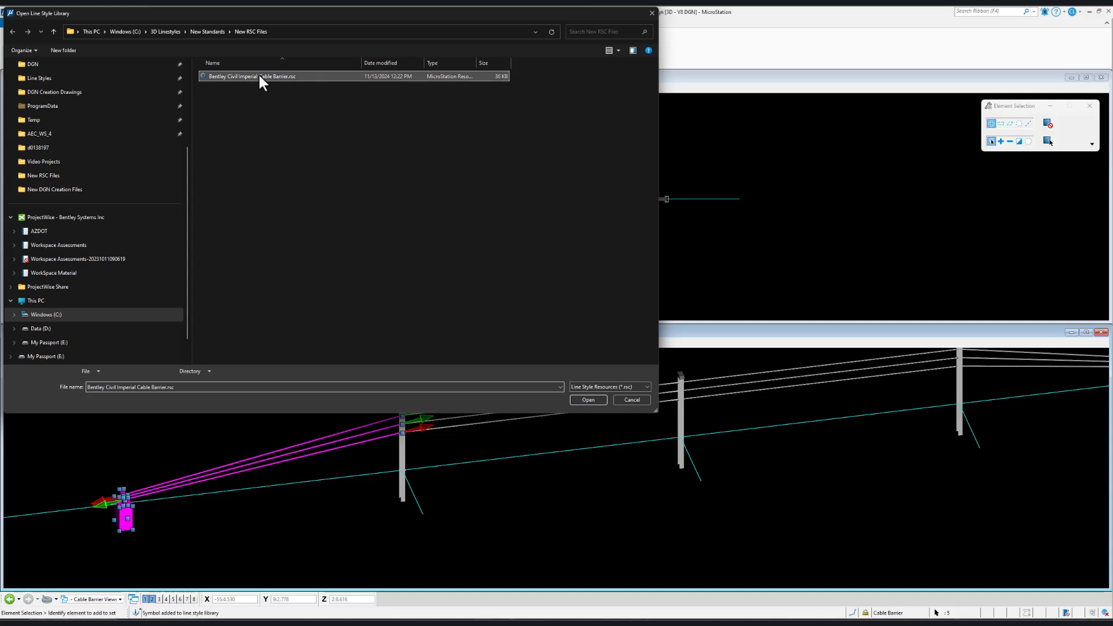
double_click(259, 74)
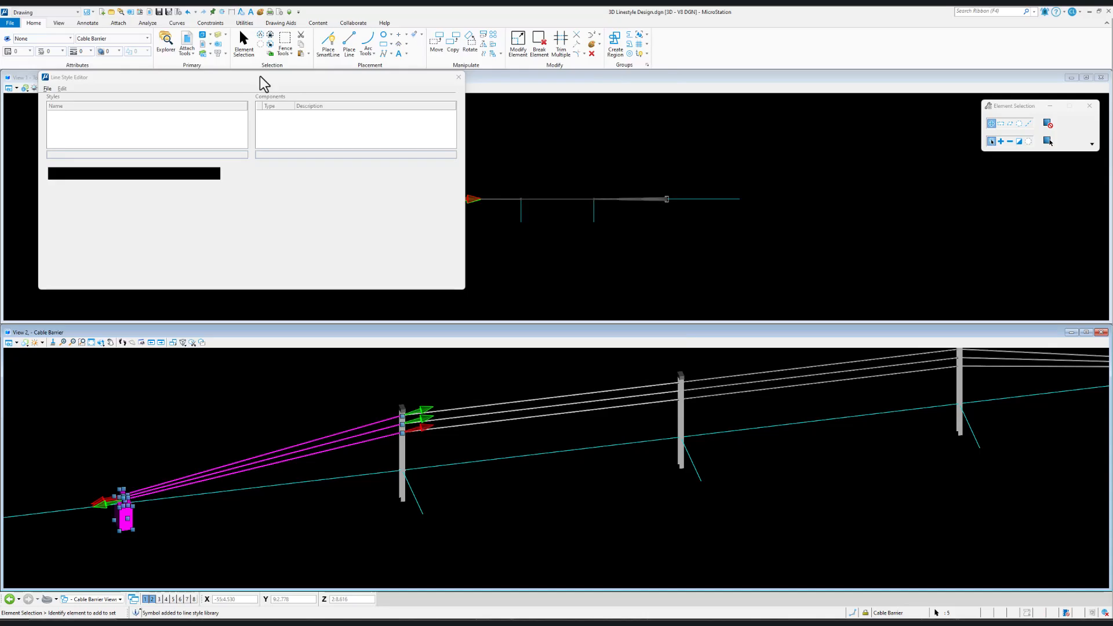
- With the Cable Barrier End component displayed, create the point symbol Cable Barrier Post from the post nearest the anchor and its cap, replacing the existing symbol
left_click(404, 453)
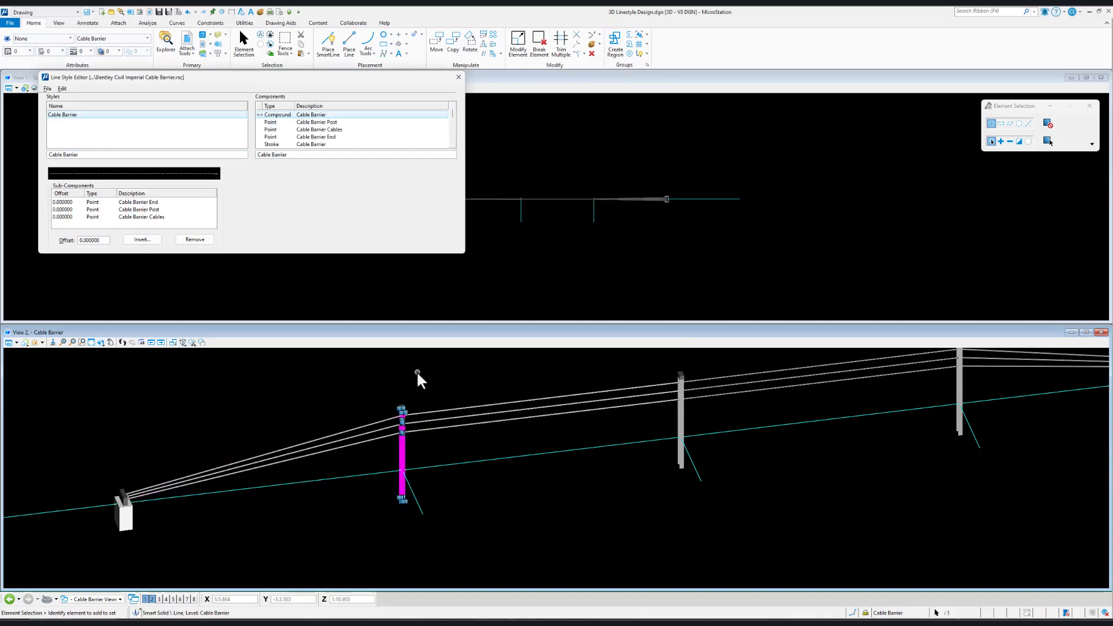
scroll(413, 392, "up", 2)
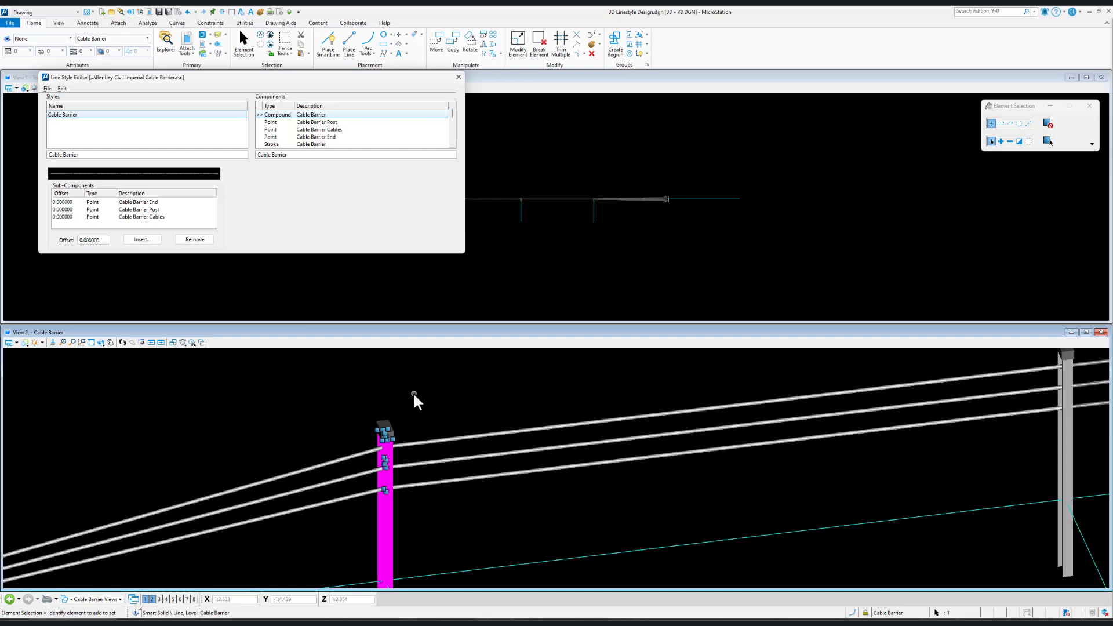
left_click(389, 422, "ctrl")
scroll(448, 378, "down", 2)
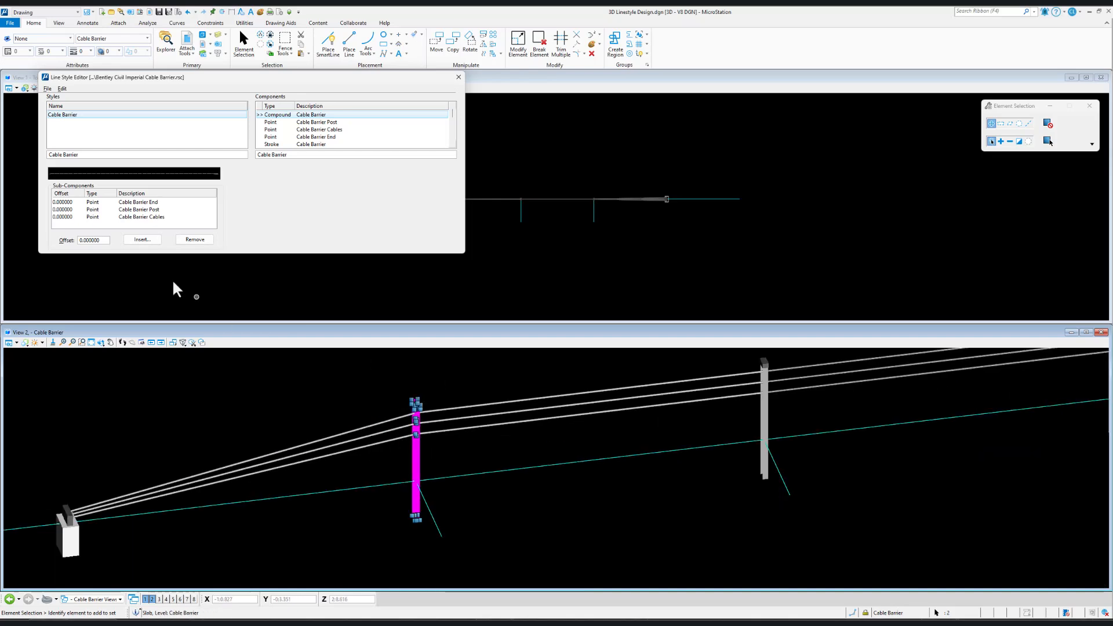
double_click(151, 202)
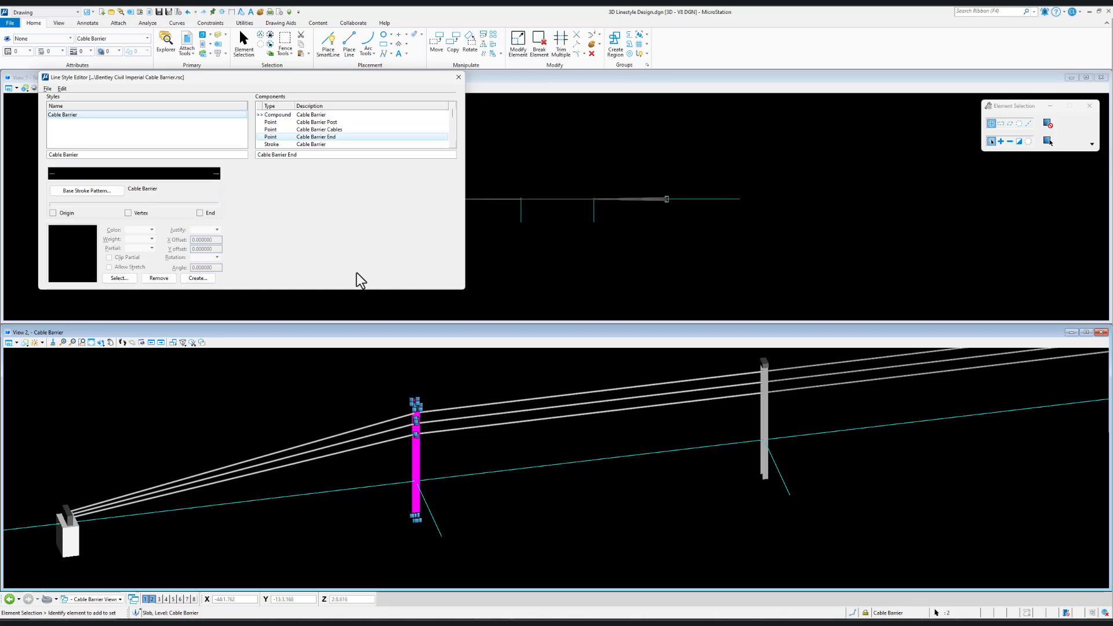
left_click(207, 281)
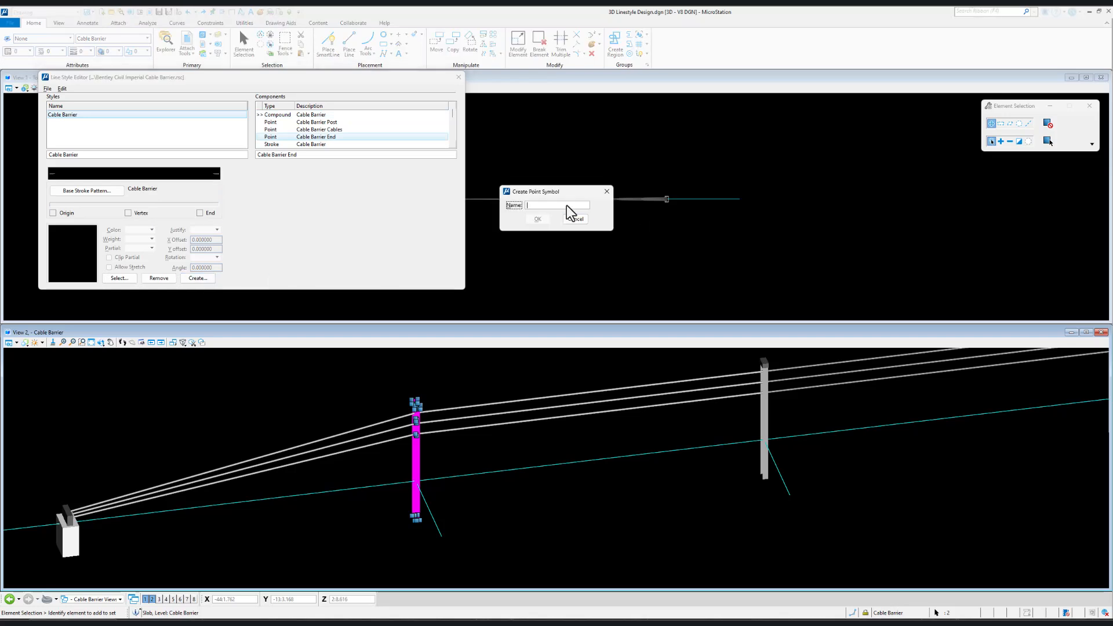
type("Cable Barrier Post")
left_click(535, 221)
left_click(581, 245)
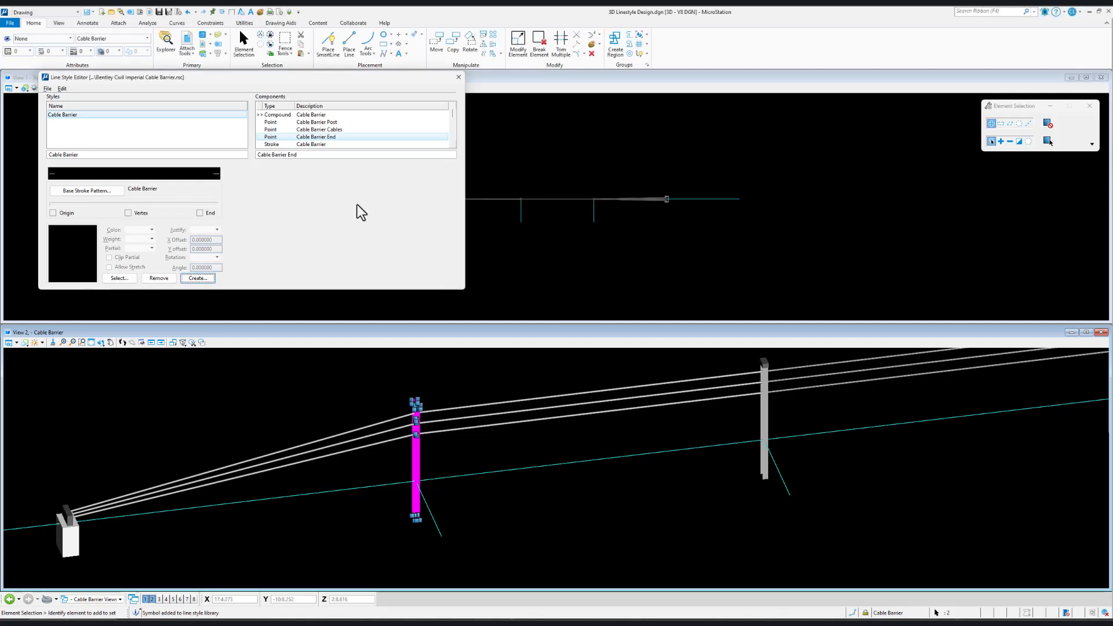
- Save and close the line style library, exit the Line Style Editor and deselect the post elements
left_click(47, 88)
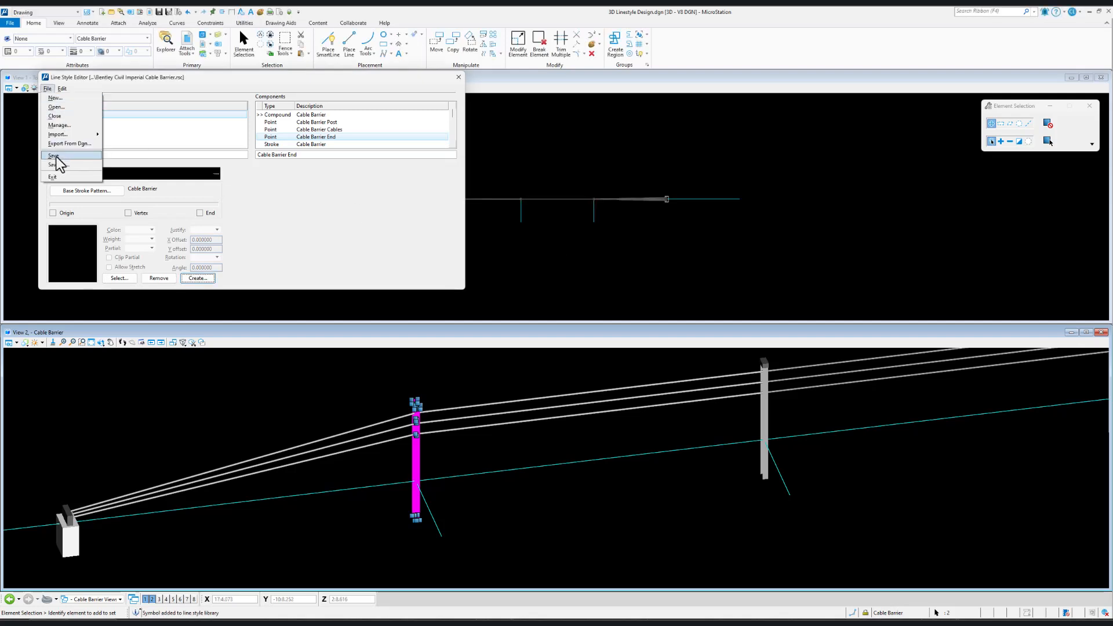
left_click(54, 155)
left_click(47, 89)
left_click(53, 116)
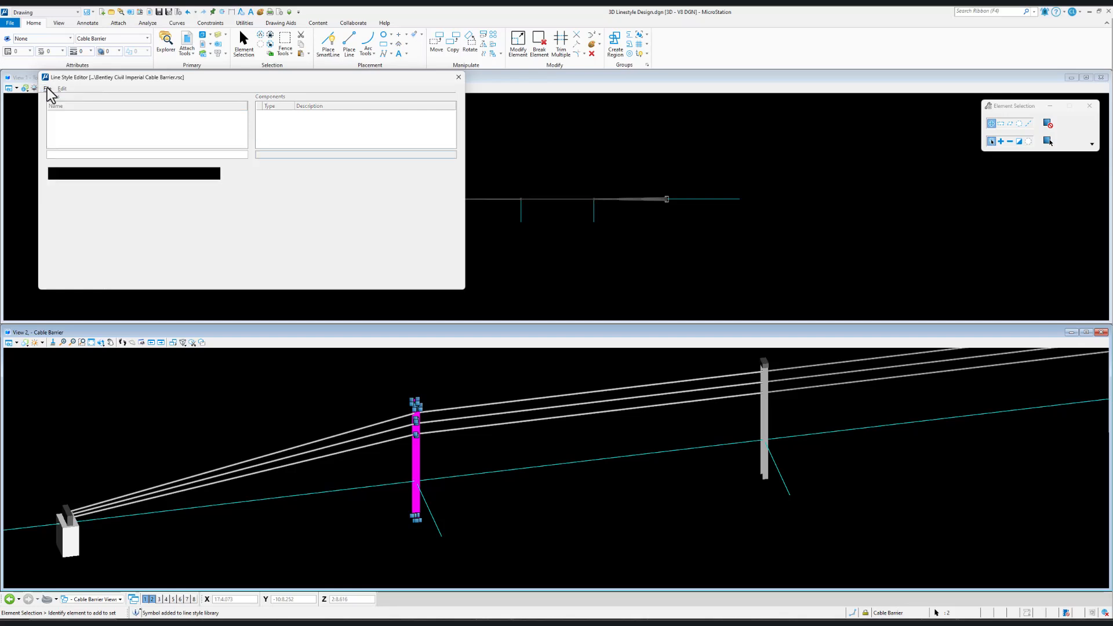
left_click(48, 88)
left_click(52, 176)
left_click(567, 287)
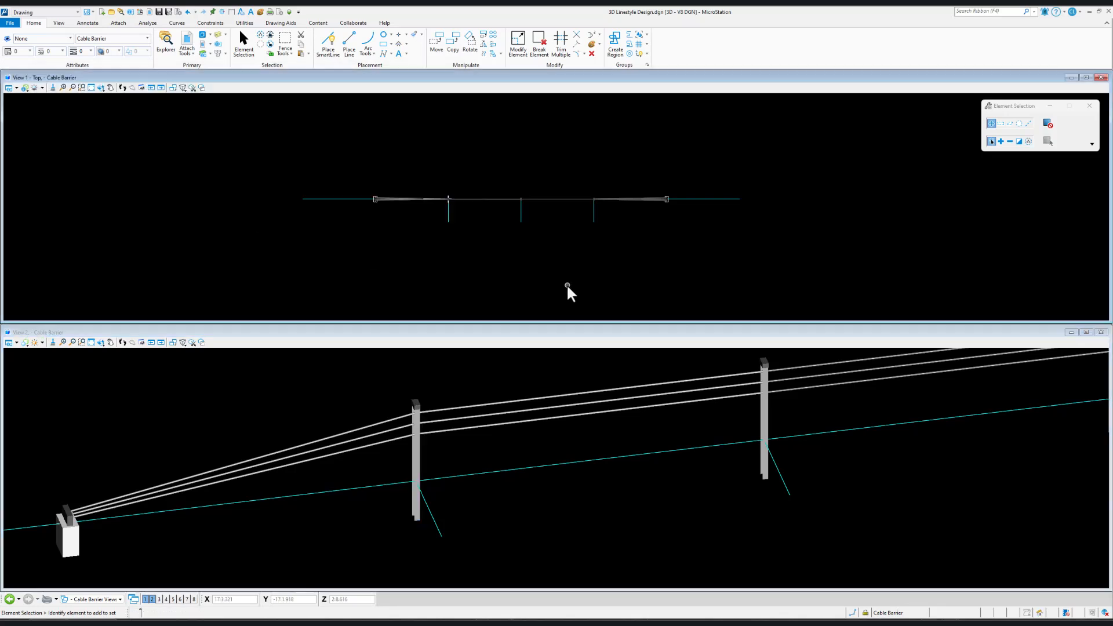